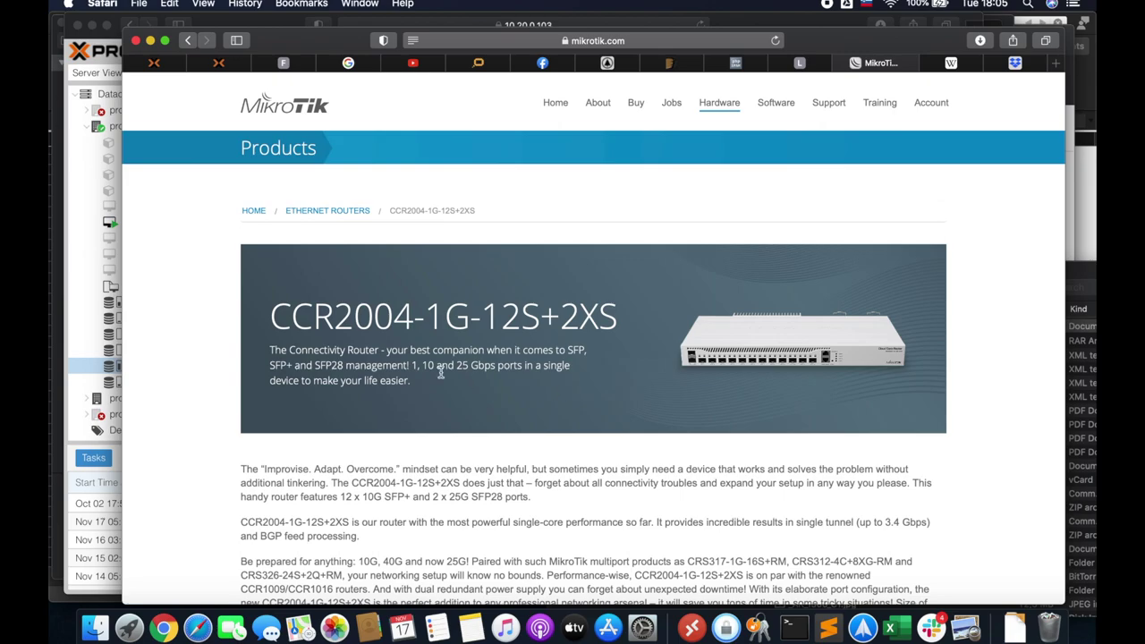
# Read through the CCR2004-1G-12S+2XS product description and its hardware specifications, including CPU, Ethernet and fiber ports
pyautogui.moveTo(350, 320); pyautogui.dragTo(336, 319)
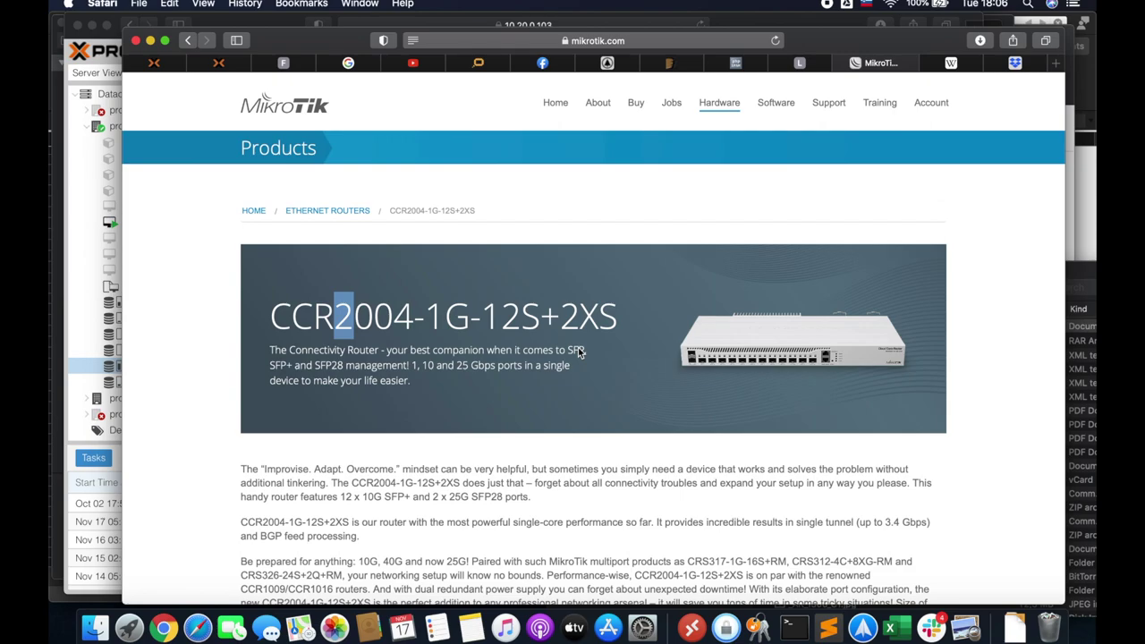
pyautogui.scroll(-5, 578, 352)
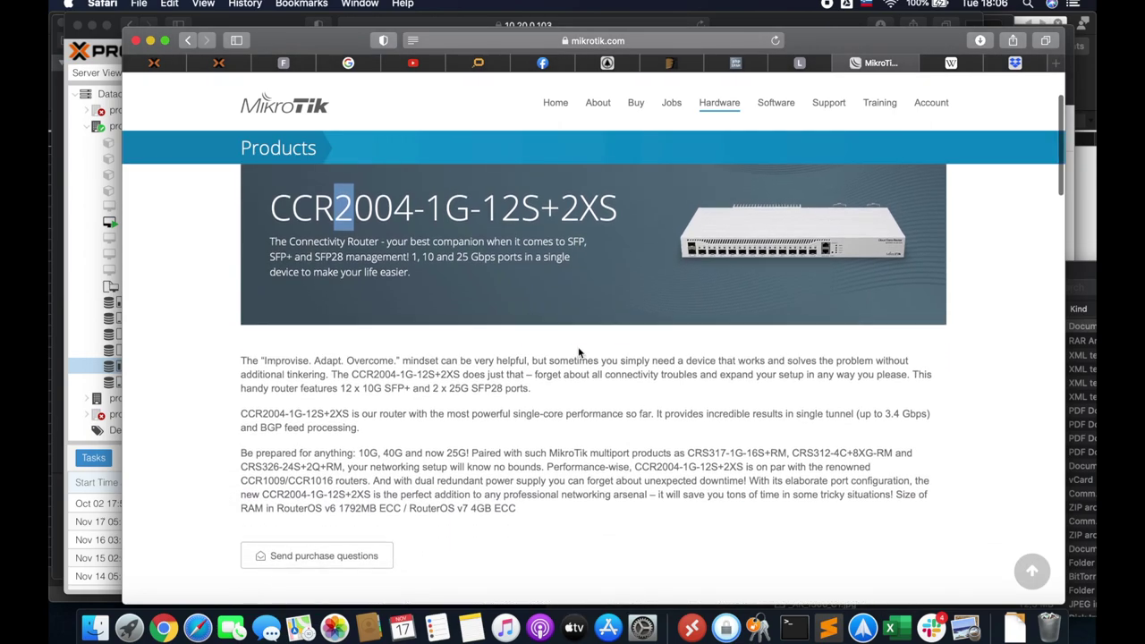
pyautogui.scroll(-4, 578, 352)
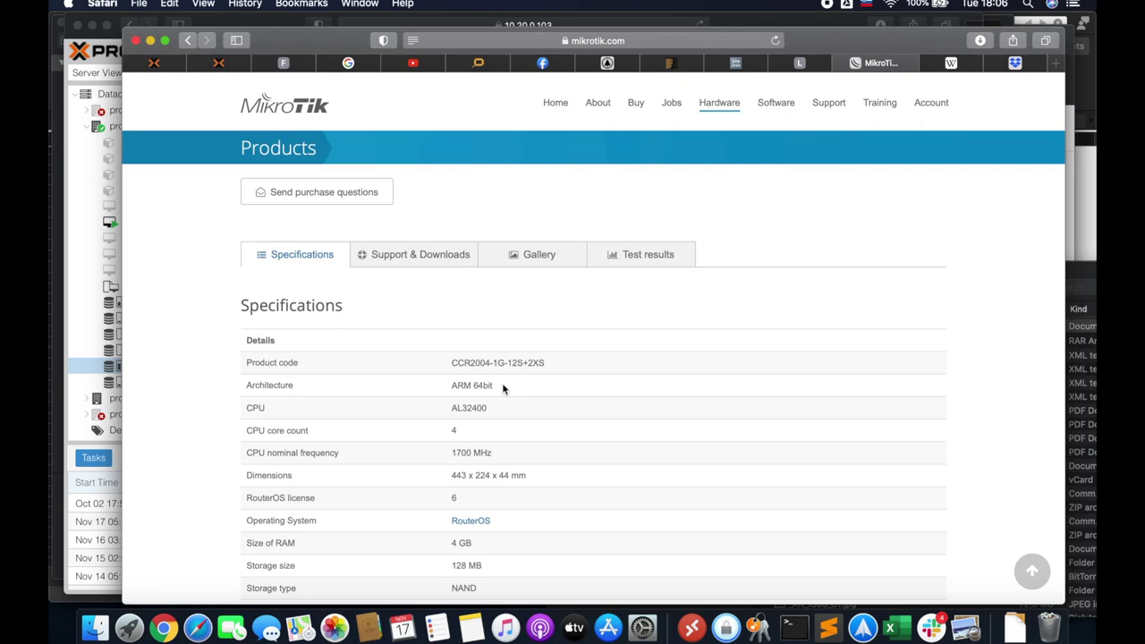
pyautogui.doubleClick(462, 410)
pyautogui.scroll(-1, 508, 417)
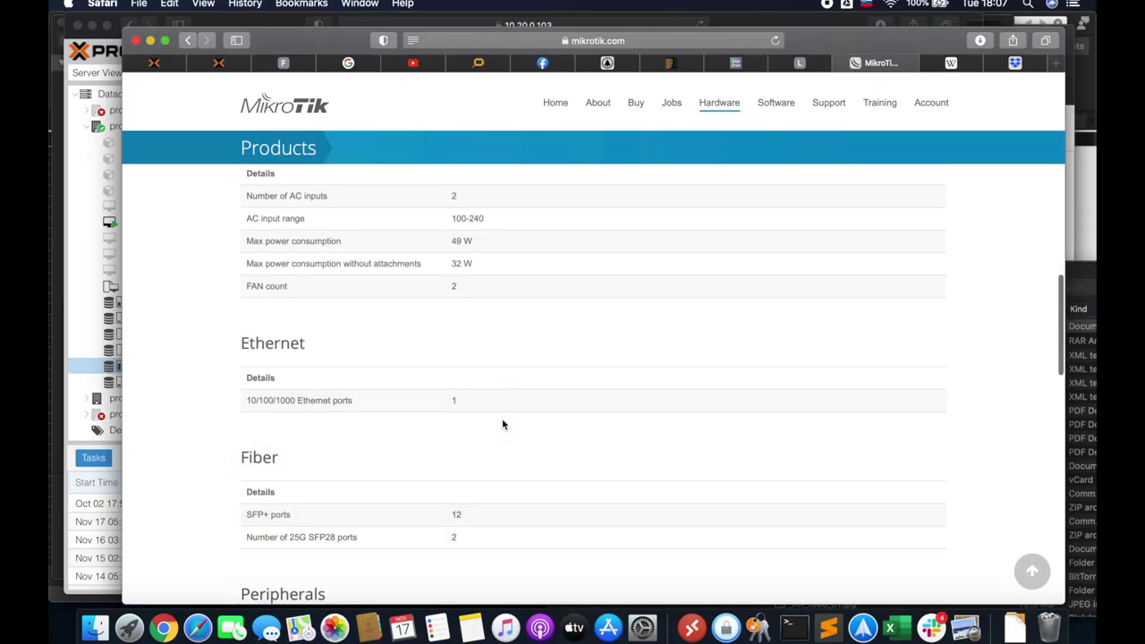
pyautogui.scroll(-15, 503, 423)
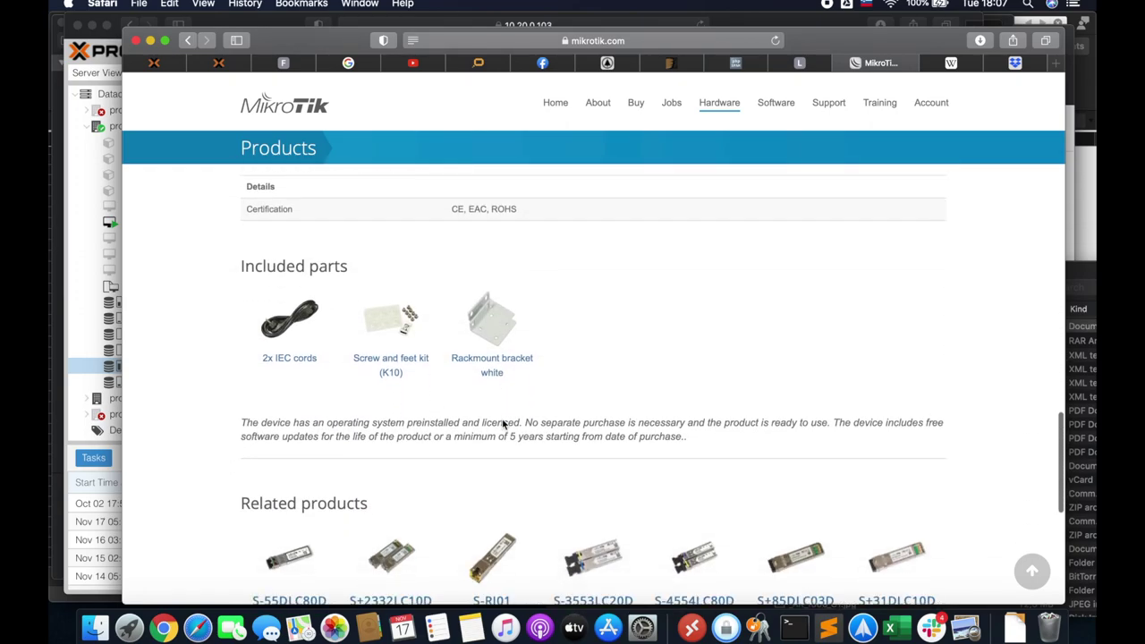
pyautogui.scroll(-5, 503, 423)
# Open the router's test results on the product page and look through them
pyautogui.scroll(20, 503, 424)
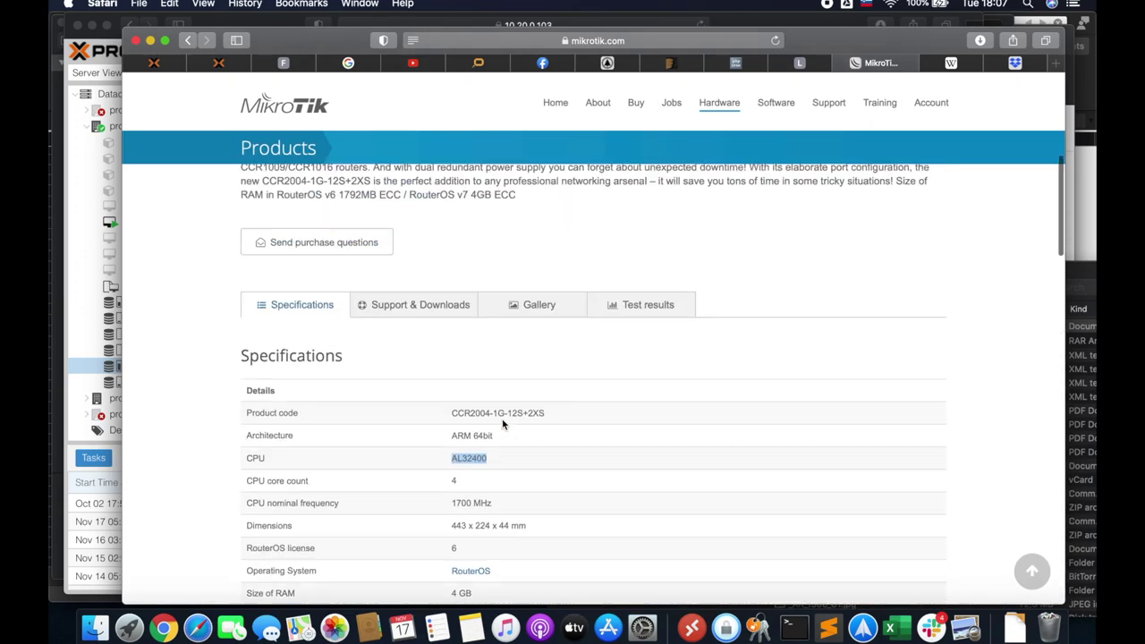
pyautogui.scroll(5, 503, 423)
pyautogui.scroll(-3, 503, 419)
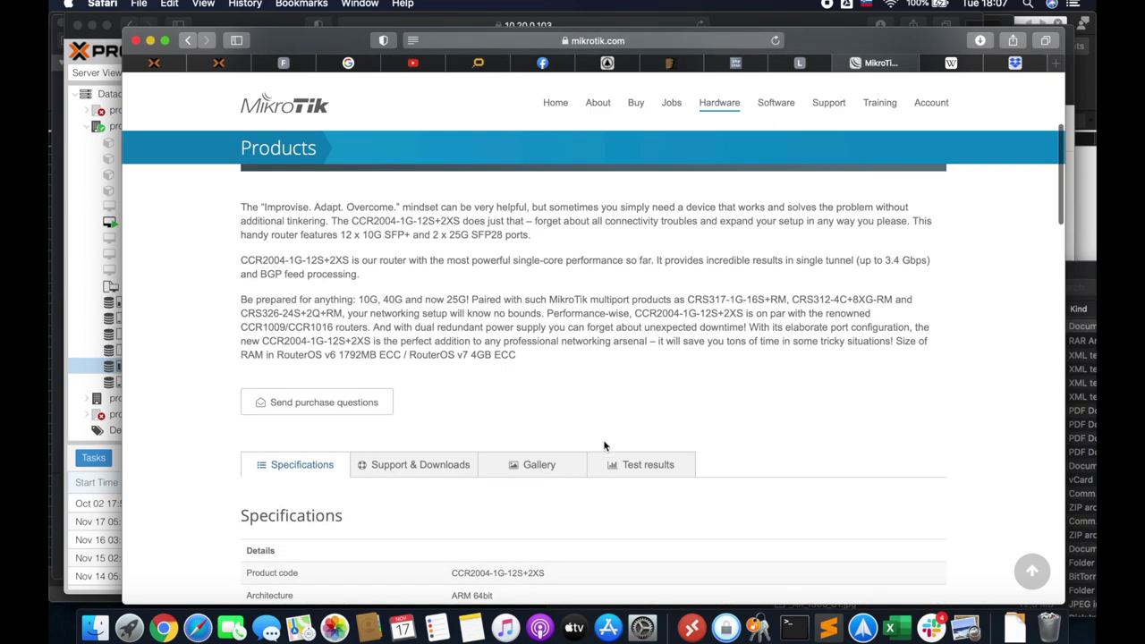
pyautogui.click(626, 464)
pyautogui.scroll(-5, 621, 465)
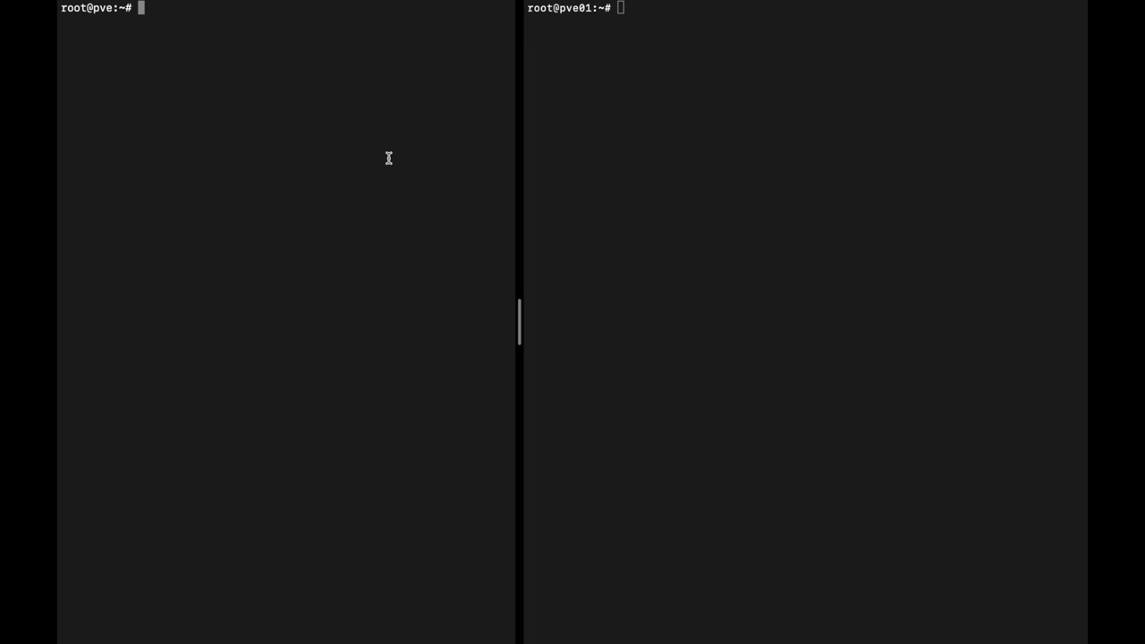
# Start an iperf3 server on the pve host with "iperf3 -s"
pyautogui.write('ip')
pyautogui.press('BackSpace')
pyautogui.write('f4')
pyautogui.write(' -s')
pyautogui.press('Return')
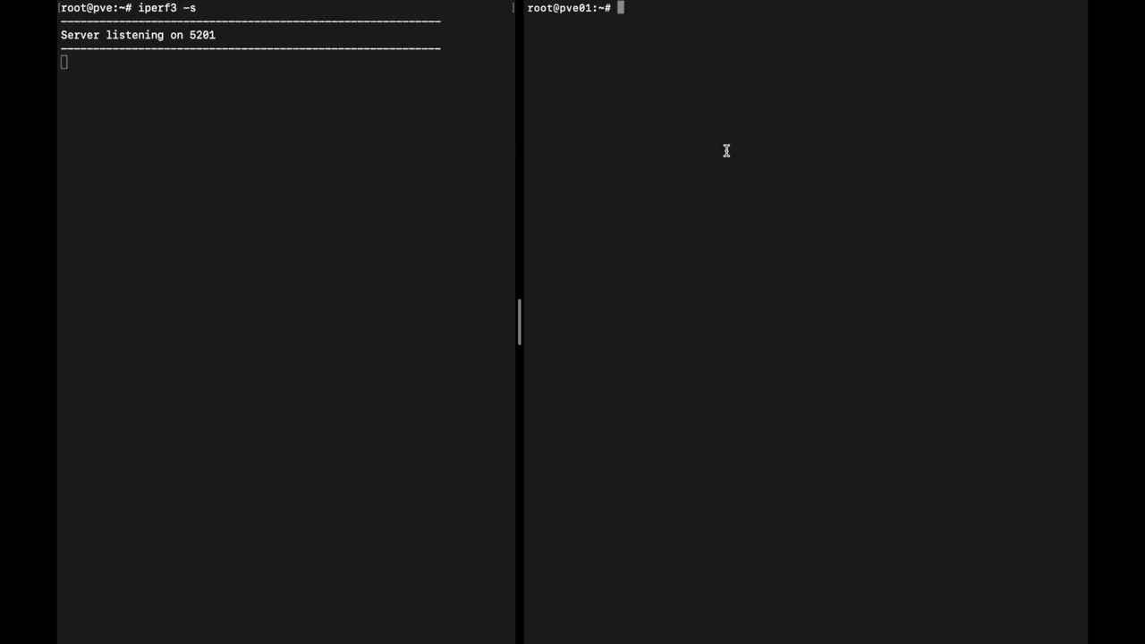
# Run a single-stream iperf3 client test from pve01 against 10.1.0.202 with "iperf3 -c 10.1.0.202"
pyautogui.write('iperf3 -c 10.2')
pyautogui.write('.0.202 -')
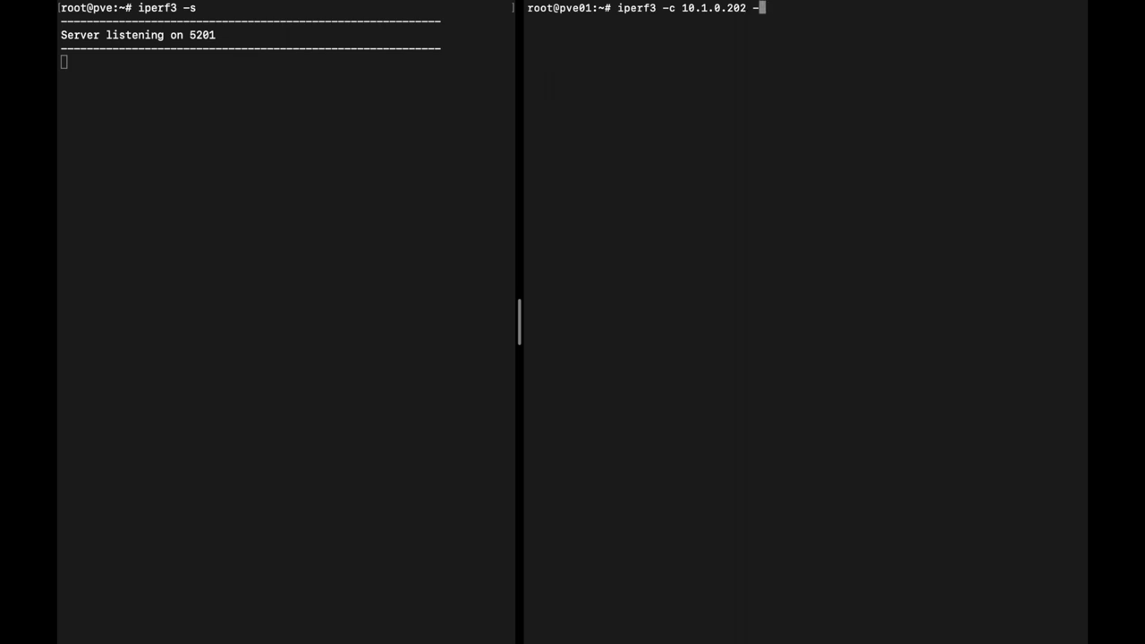
pyautogui.write('P')
pyautogui.press('BackSpace')
pyautogui.press('BackSpace')
pyautogui.press('BackSpace')
pyautogui.press('Return')
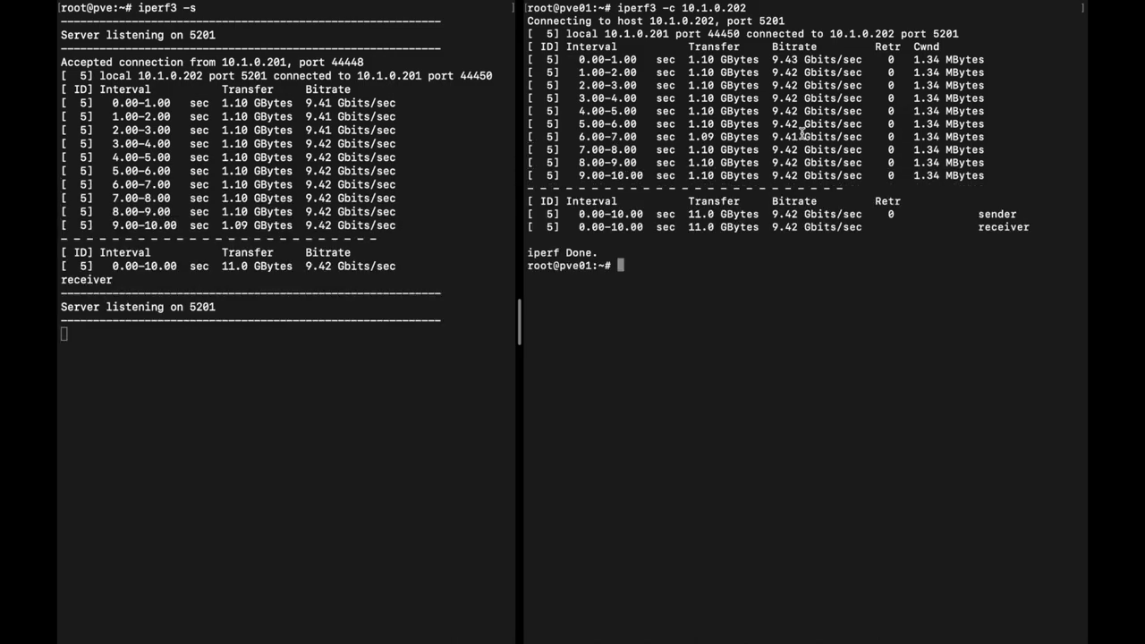
# Repeat the iperf3 test from pve01 to 10.1.0.202 with two parallel streams using "-P 2"
pyautogui.press('Up')
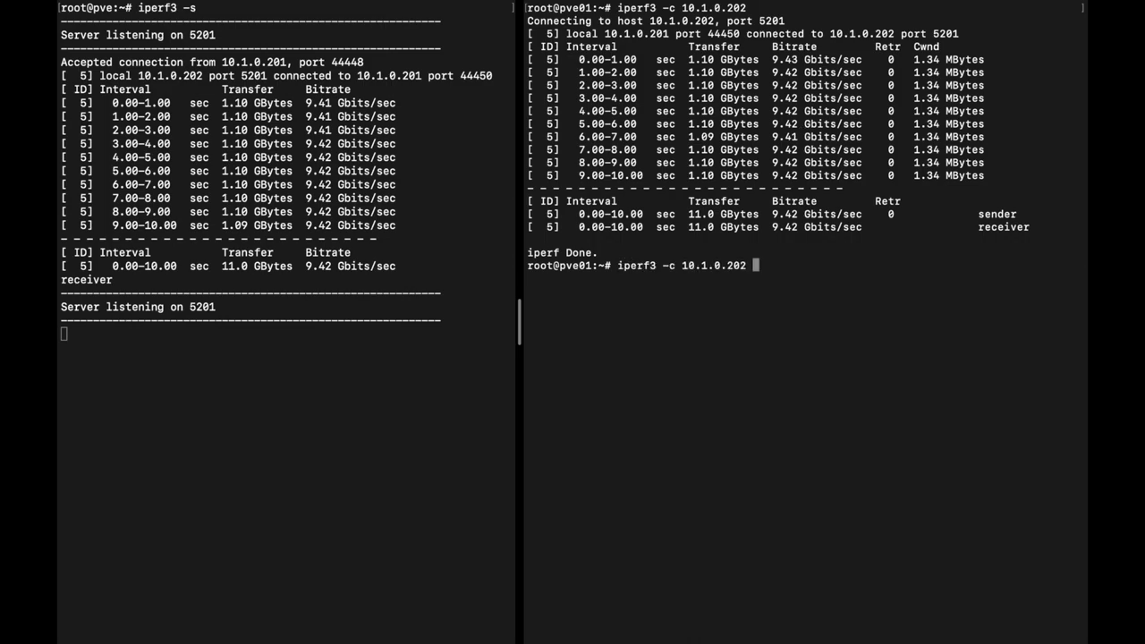
pyautogui.write('-P 2')
pyautogui.press('Return')
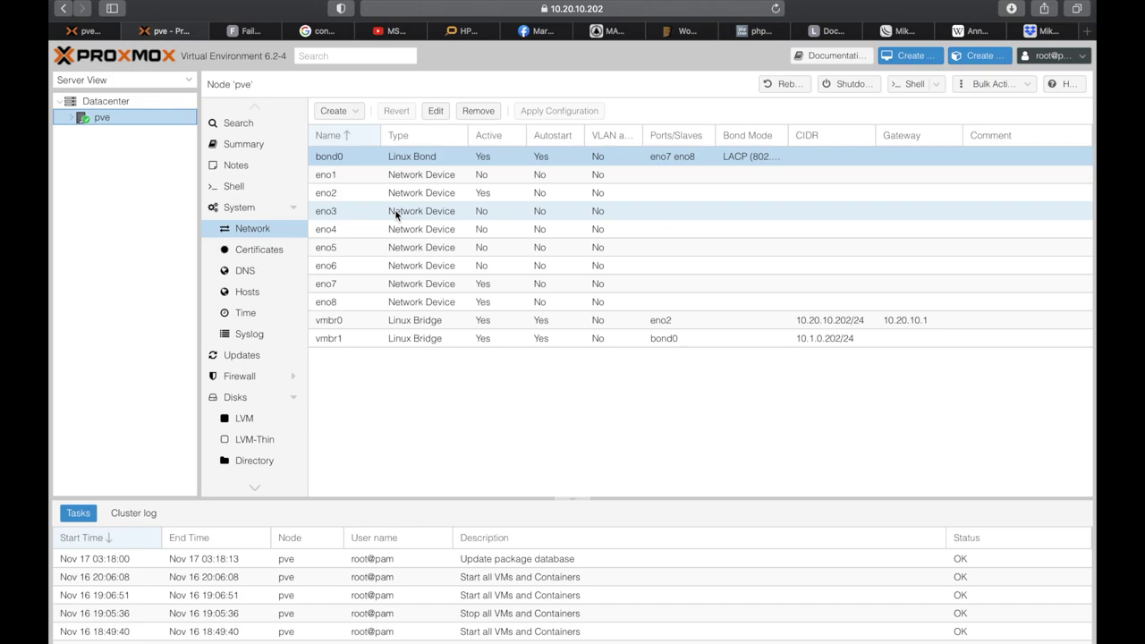
# Inspect the bond0 settings on node pve, including slaves, mode and hash policy, and close them without changes
pyautogui.click(356, 159)
pyautogui.doubleClick(356, 159)
pyautogui.tripleClick(674, 308)
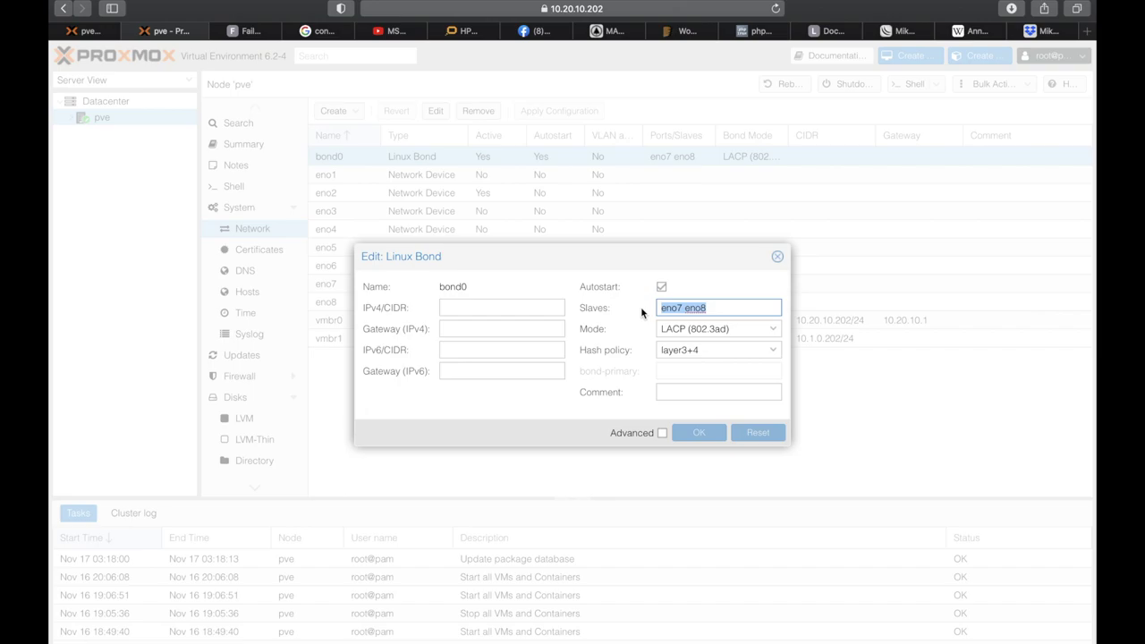
pyautogui.click(741, 305)
pyautogui.click(777, 260)
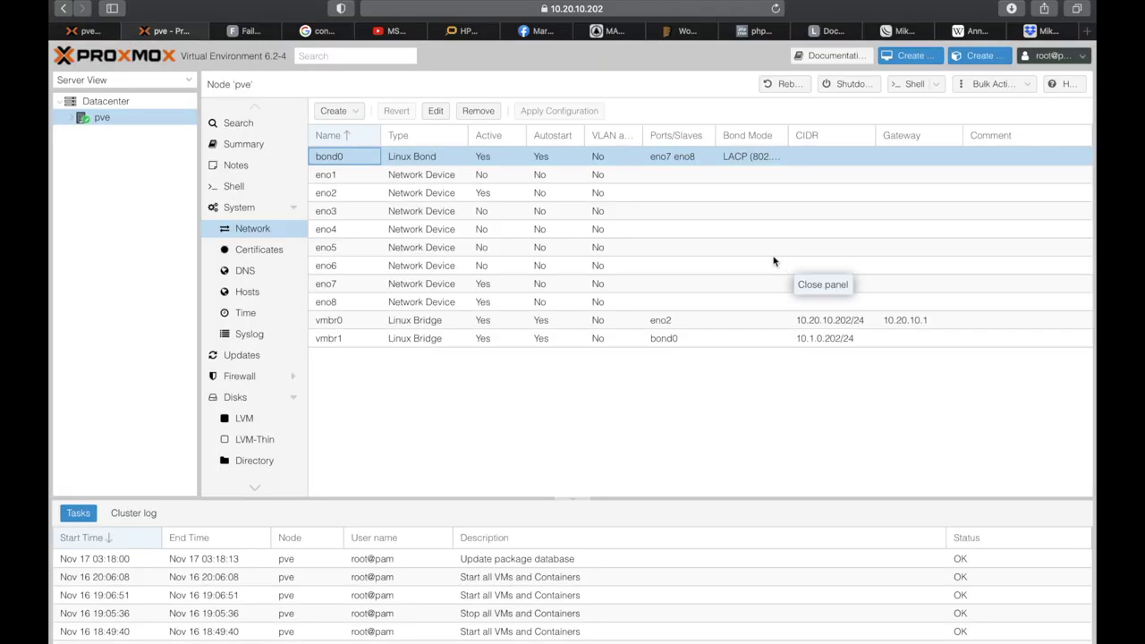
# Inspect the vmbr1 bridge's IPv4 address and bridge port on node pve, closing the settings without changes
pyautogui.click(343, 339)
pyautogui.doubleClick(343, 339)
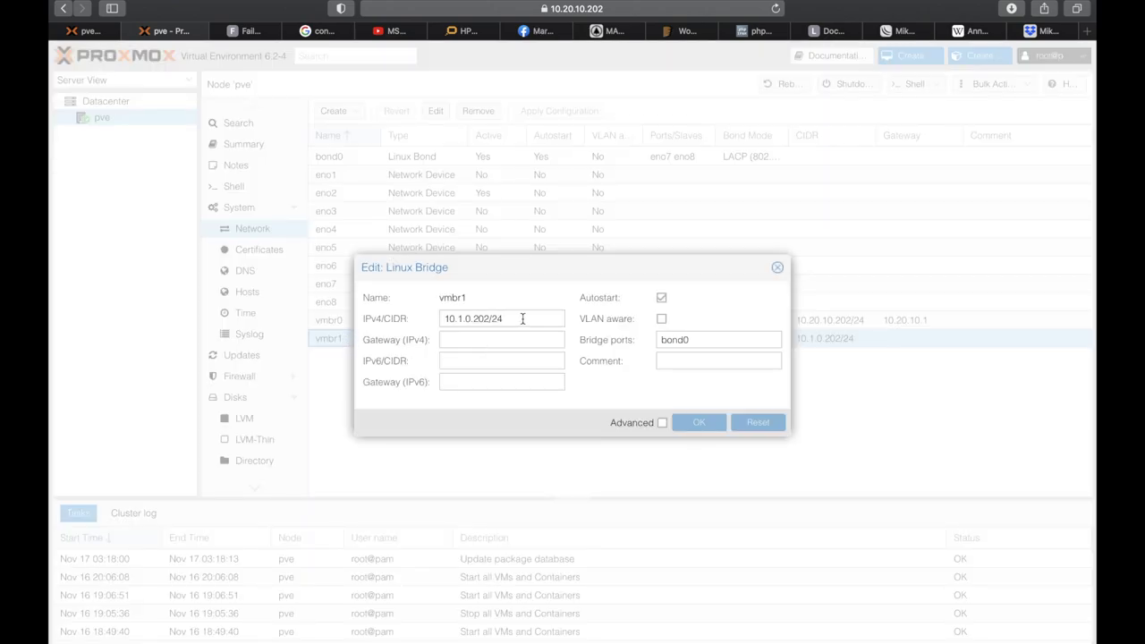
pyautogui.moveTo(525, 319); pyautogui.dragTo(430, 317)
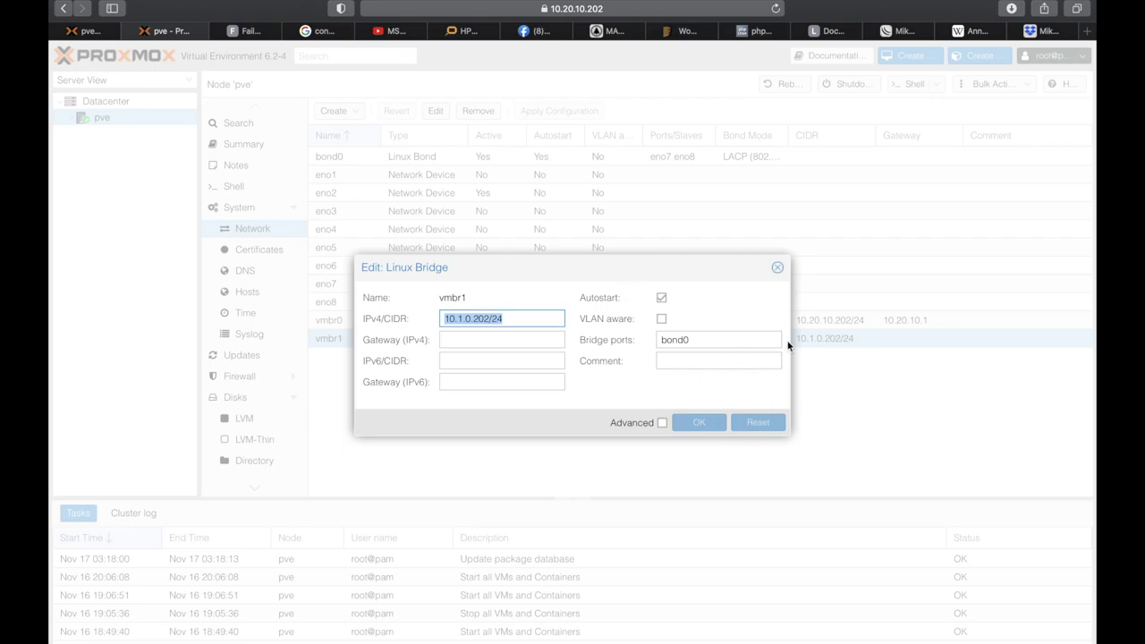
pyautogui.click(777, 268)
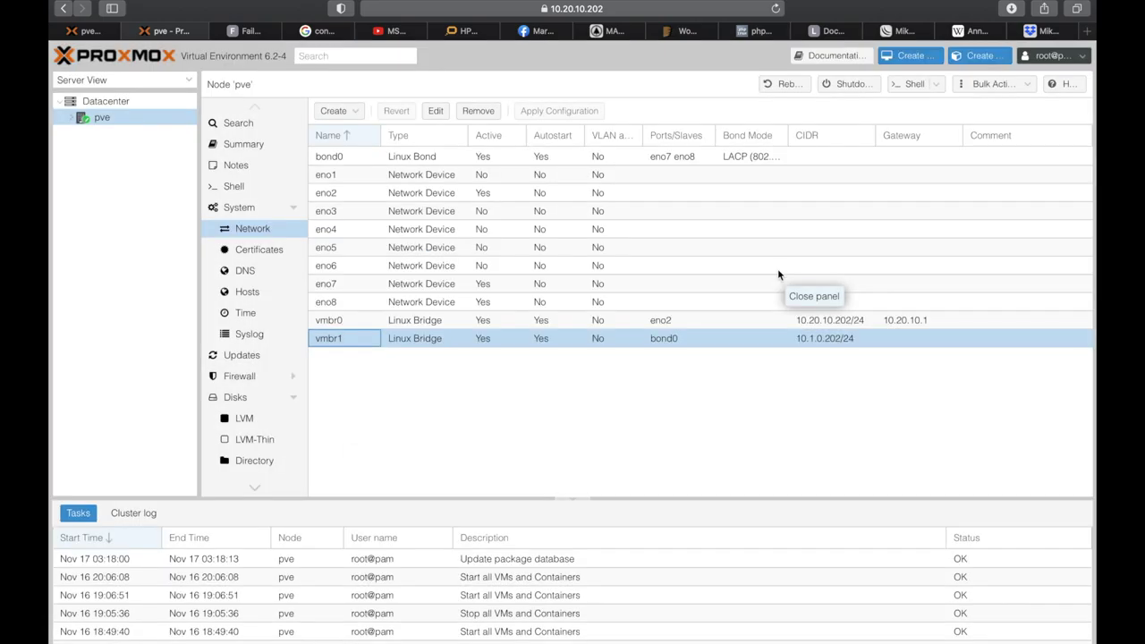
# Switch to node pve01's network configuration and check its bond0 slaves, mode and hash policy without changing them
pyautogui.click(85, 30)
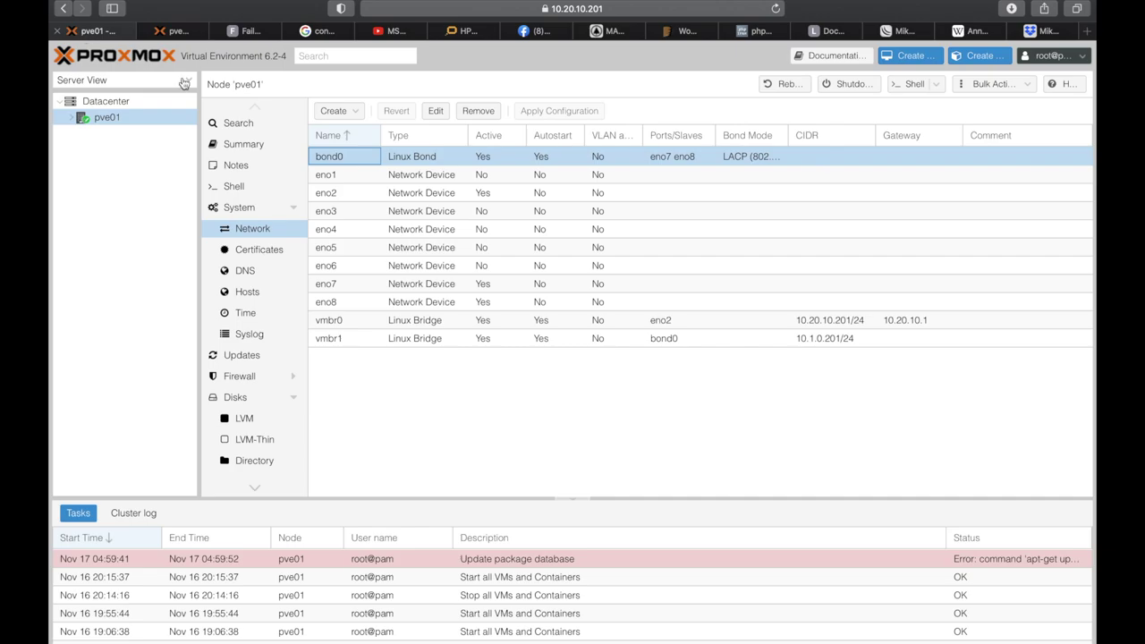
pyautogui.doubleClick(435, 159)
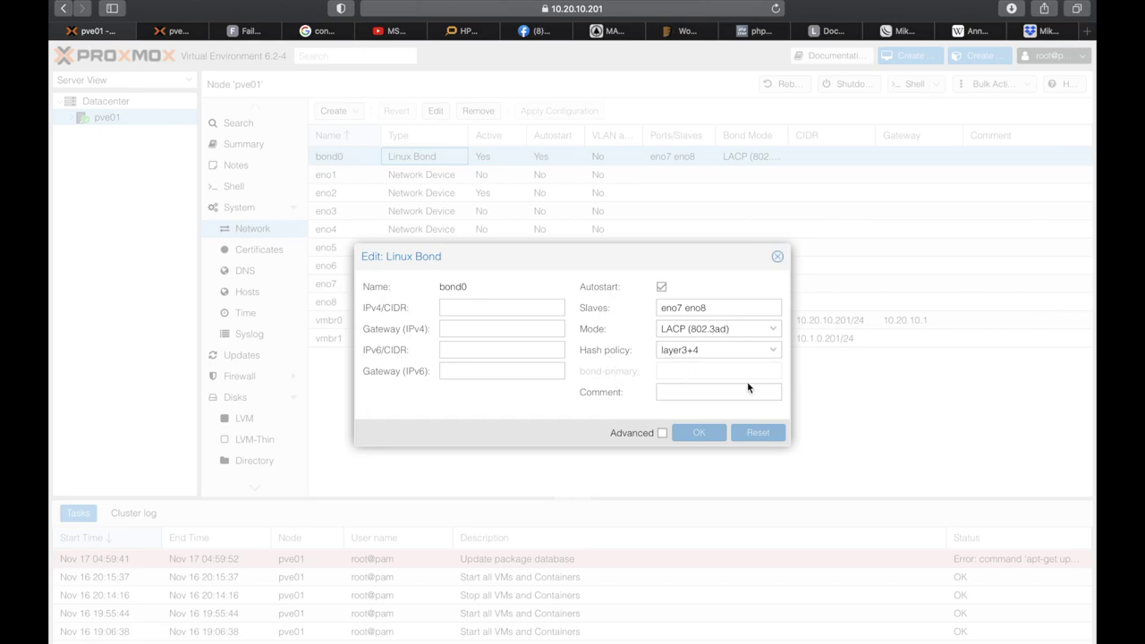
pyautogui.click(778, 257)
# Check the vmbr1 bridge's IPv4 address and bridge port on node pve01, leaving the settings unchanged
pyautogui.doubleClick(373, 345)
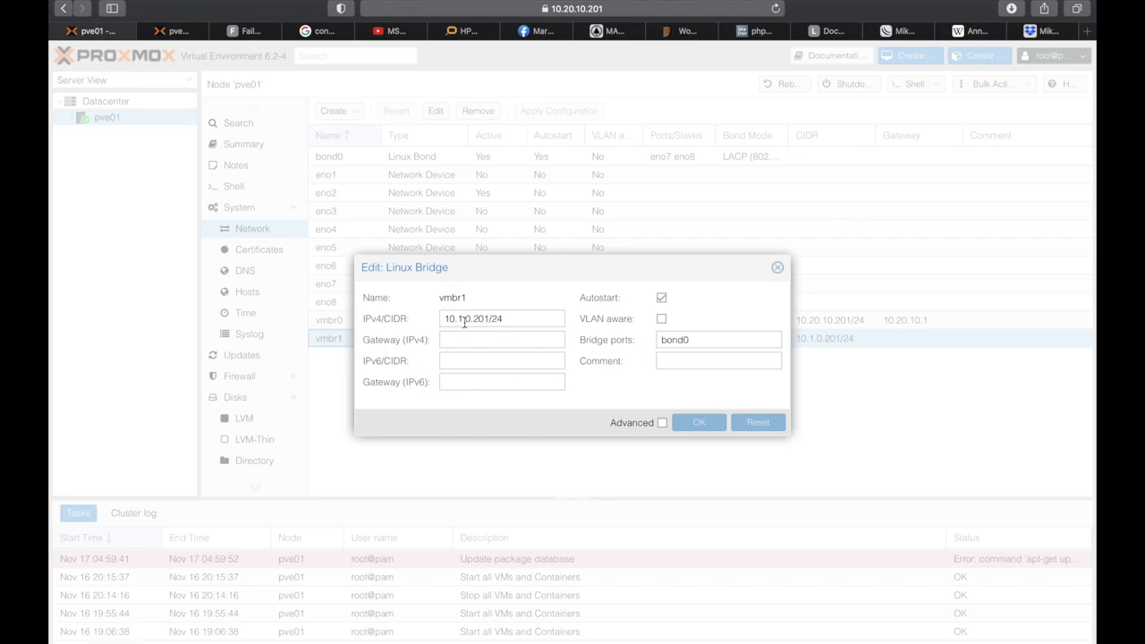
pyautogui.click(465, 323)
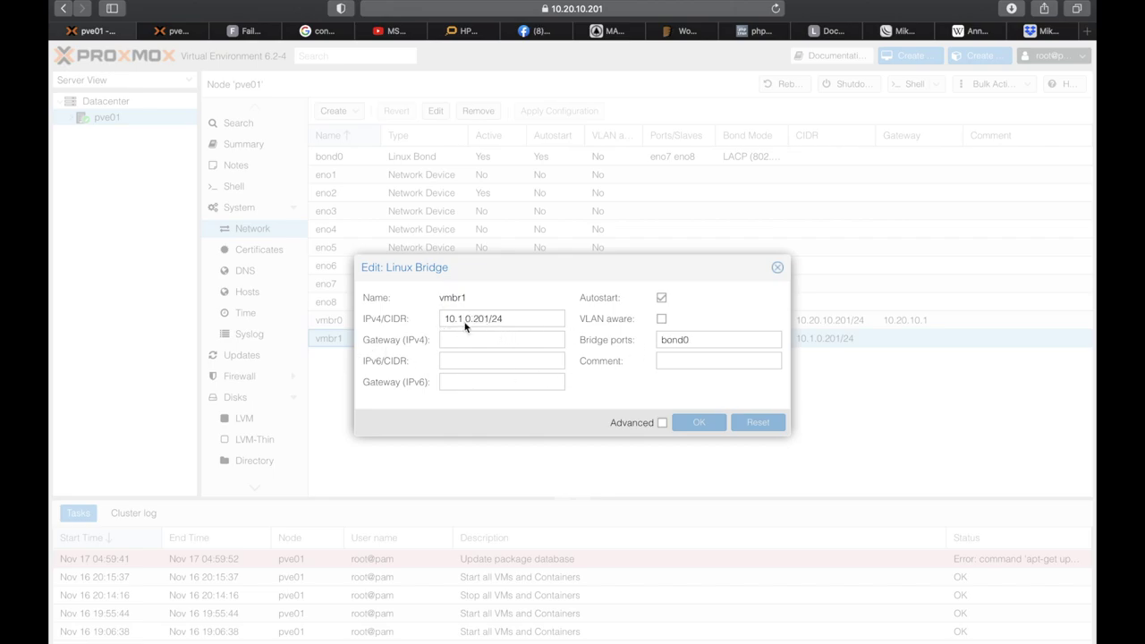
pyautogui.click(777, 269)
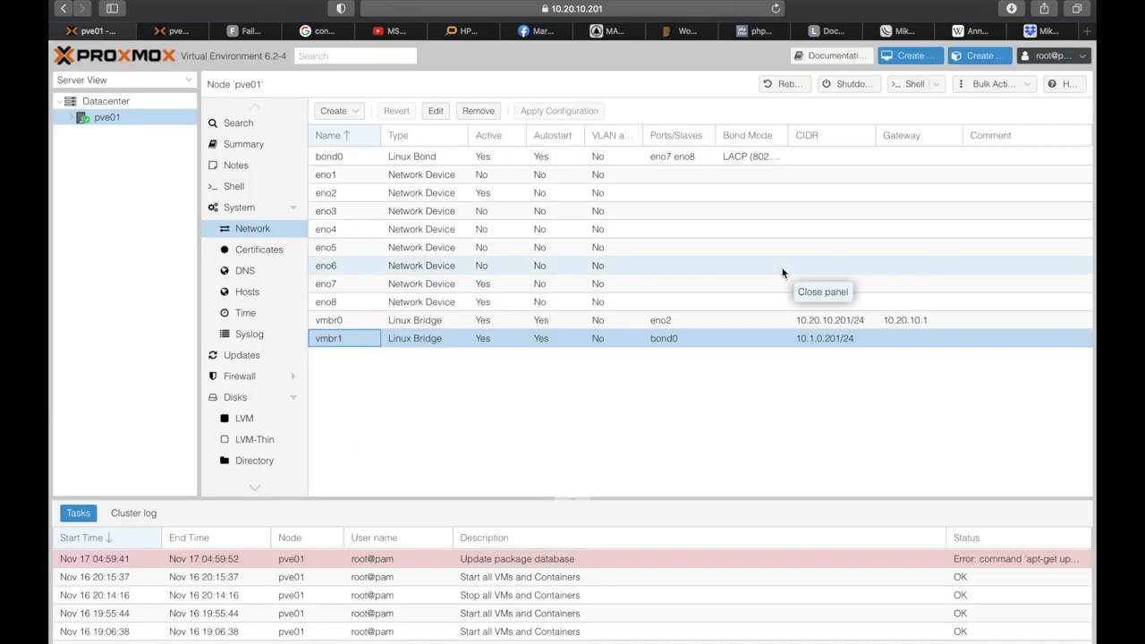
# Switch to the terminal and list pve01's network interfaces and addresses with "ip add"
pyautogui.press('super+Tab')
pyautogui.press('super+shift+Tab')
pyautogui.press('super+Tab')
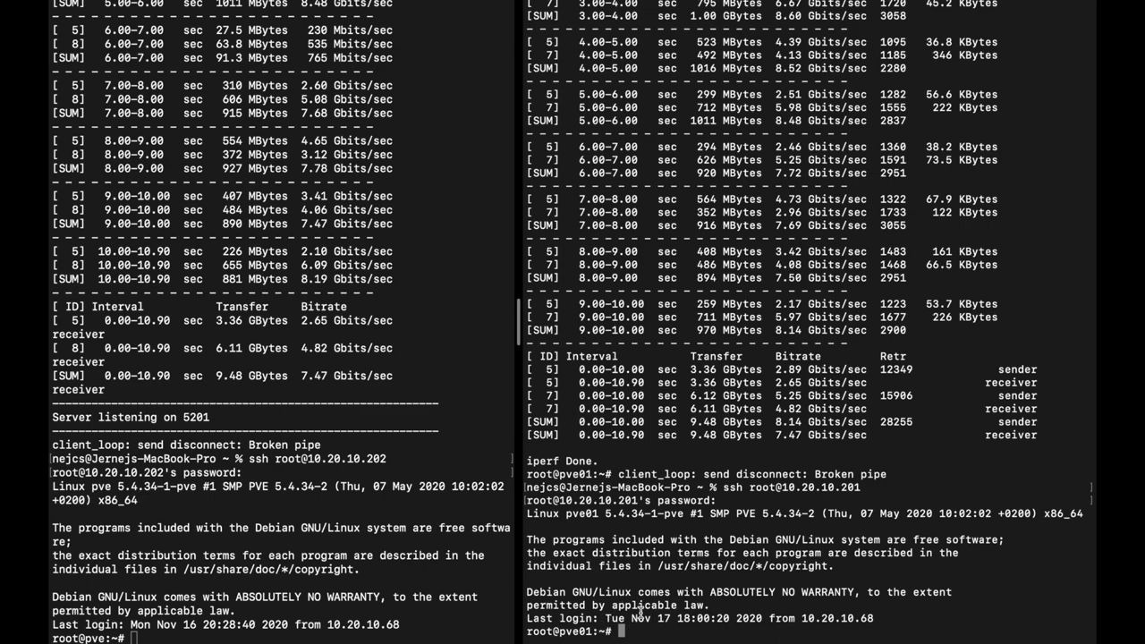
pyautogui.write('ip add')
pyautogui.press('Return')
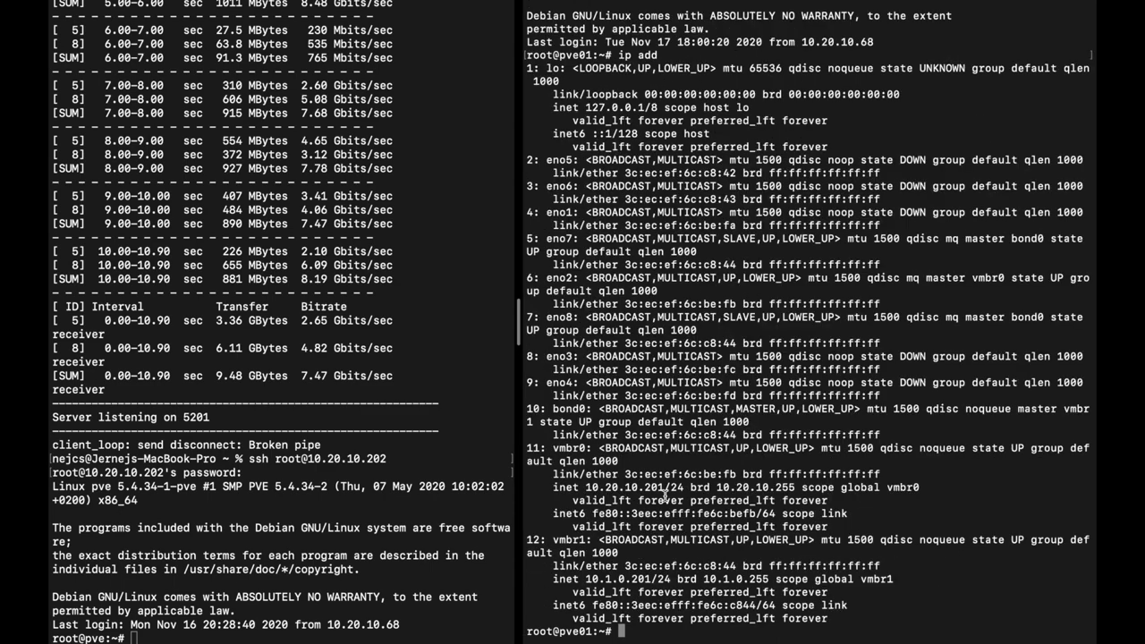
pyautogui.moveTo(666, 491); pyautogui.dragTo(639, 490)
# Ping 10.1.0.202 from pve01 to test the connection, stopping after a few replies
pyautogui.click(650, 634)
pyautogui.write('ping 10.1.0.')
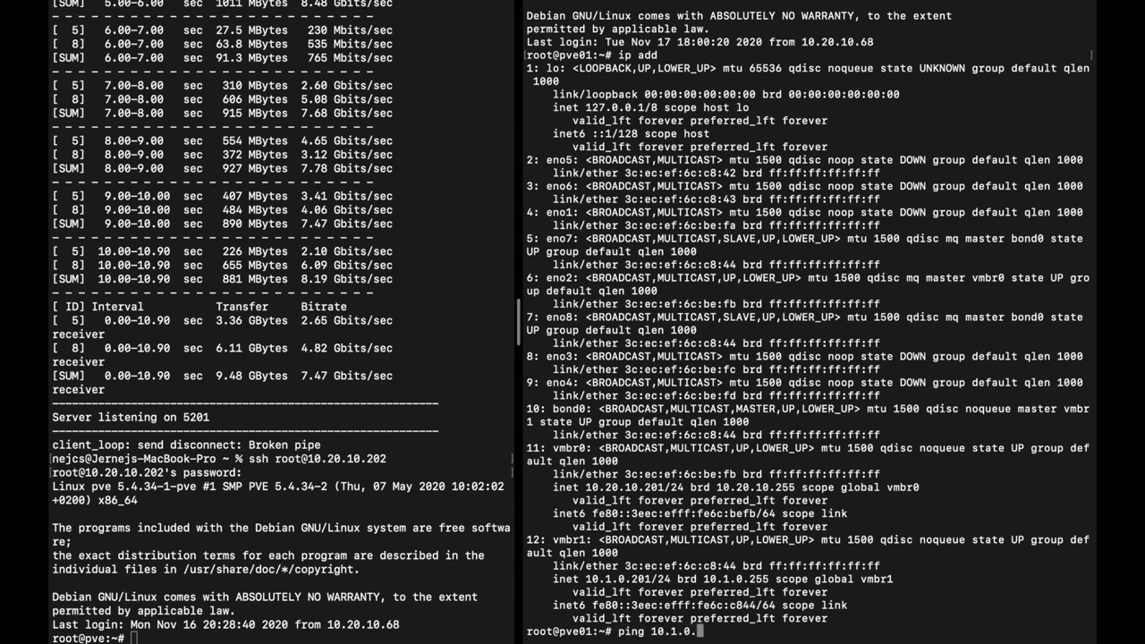
pyautogui.write('202')
pyautogui.press('Return')
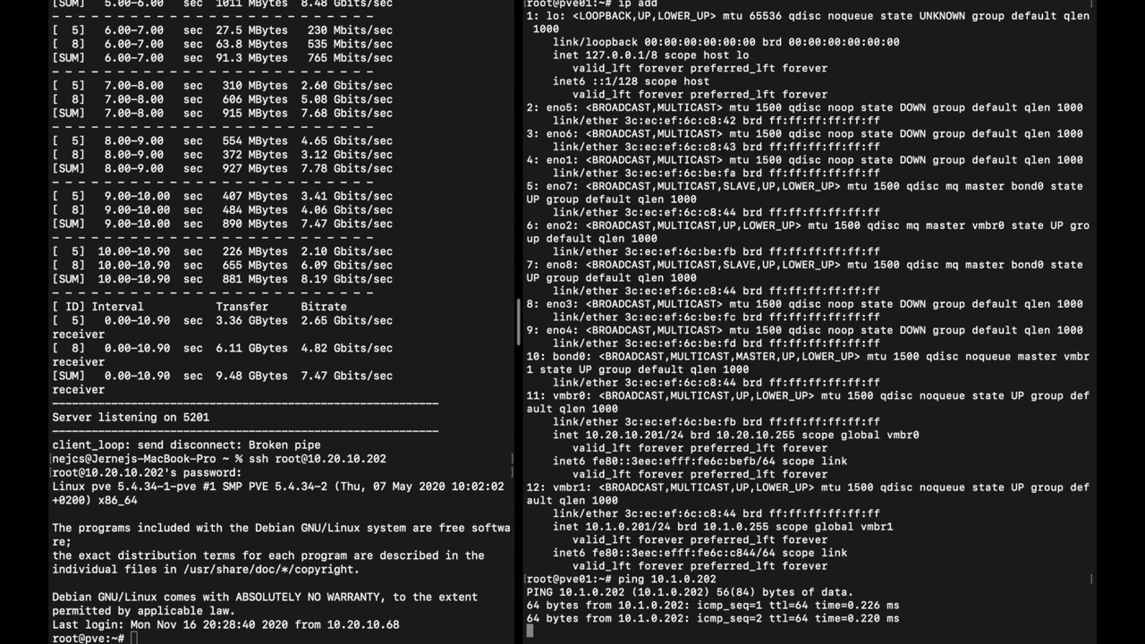
pyautogui.hotkey('ctrl', 'c')
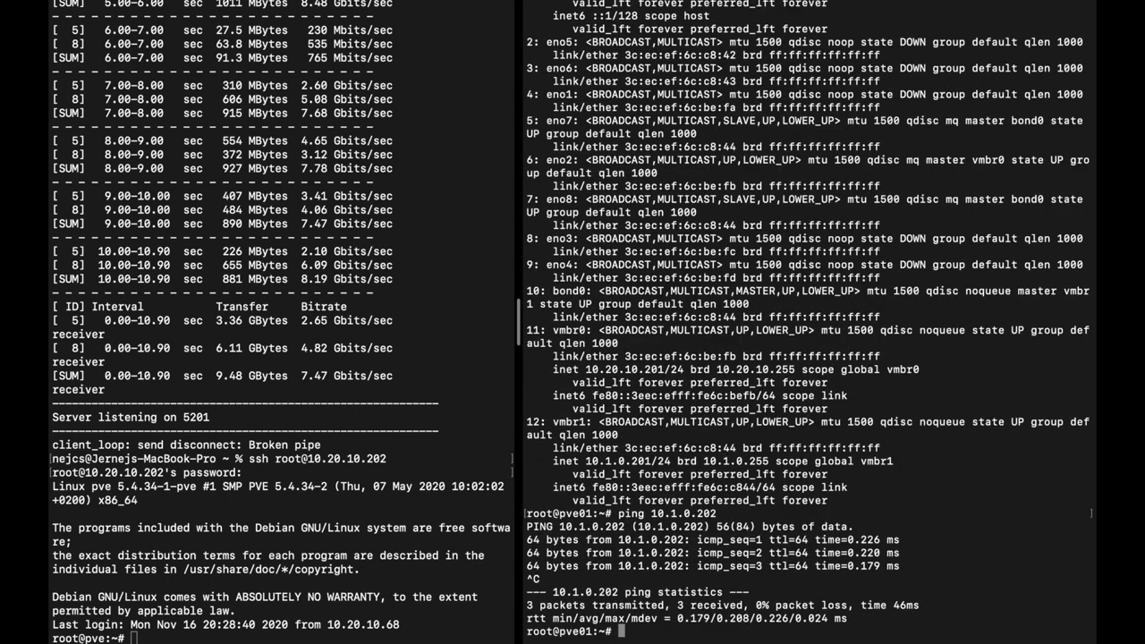
# Start the iperf3 server again in the reconnected pve session with "iperf3 -s"
pyautogui.click(368, 570)
pyautogui.write('iperf3')
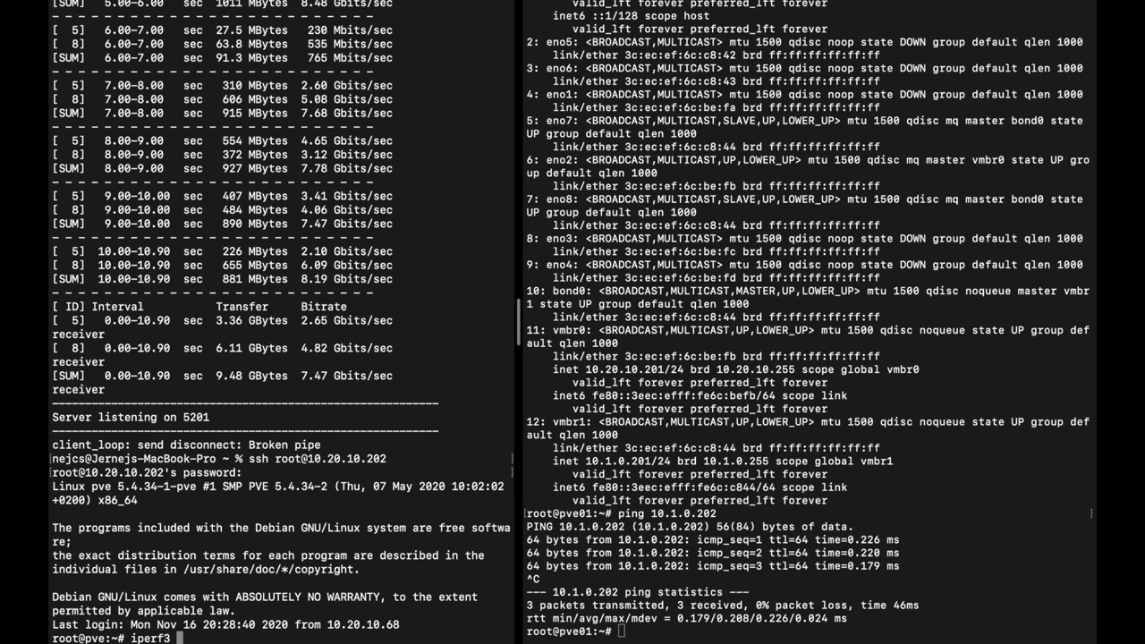
pyautogui.write('-s')
pyautogui.press('Return')
# Run "iperf3 -c 10.1.0.202 -P 2" on pve01 to test throughput with two parallel streams
pyautogui.click(828, 520)
pyautogui.write('iperf')
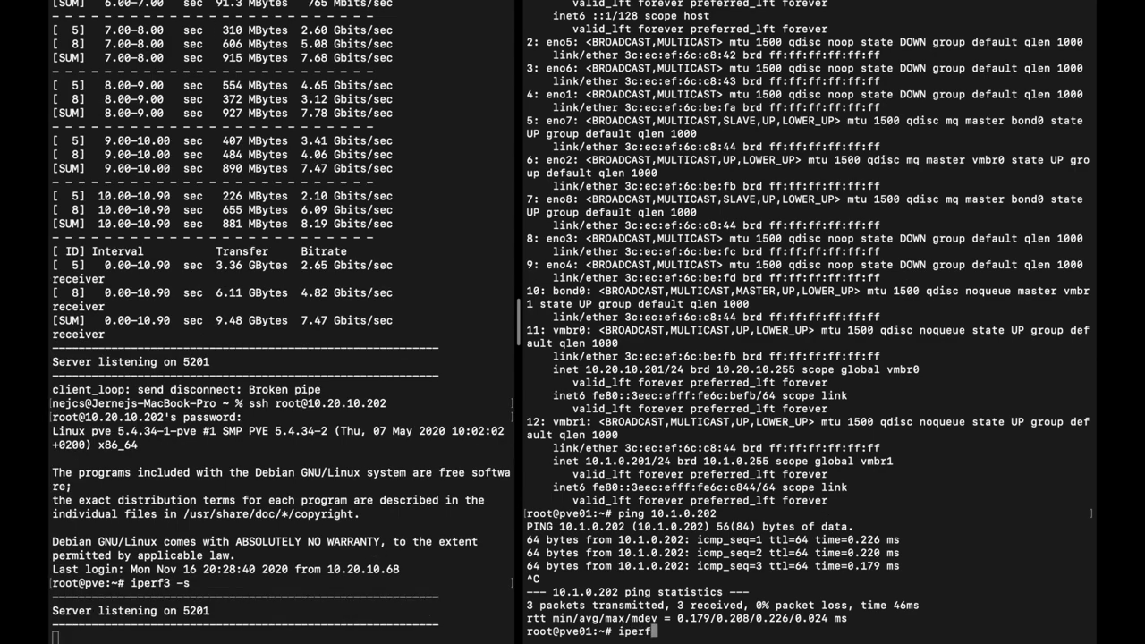
pyautogui.write('3 -c 10.1.0.202 -P 2')
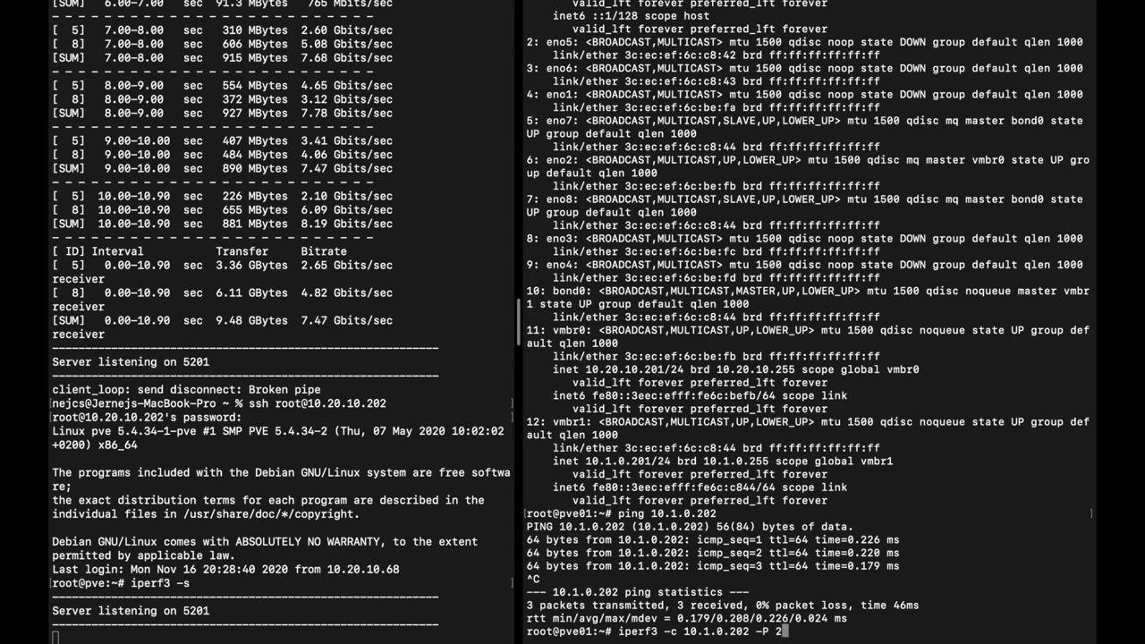
pyautogui.press('Return')
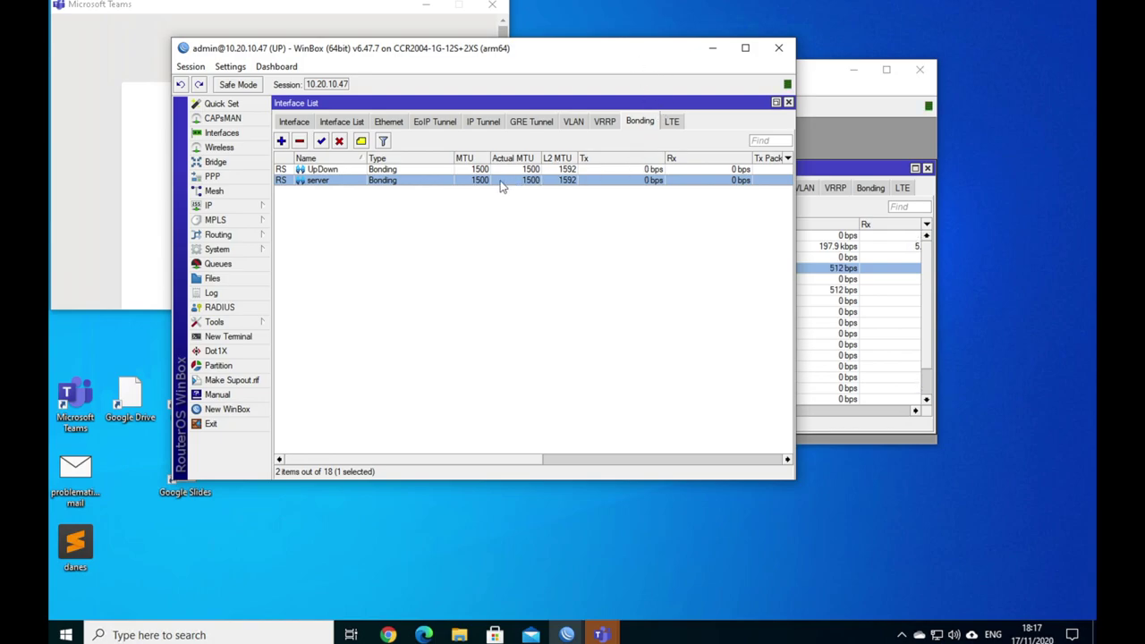
# In WinBox, open the "server" bonding interface and examine its slaves, mode and Transmit Hash Policy
pyautogui.click(329, 170)
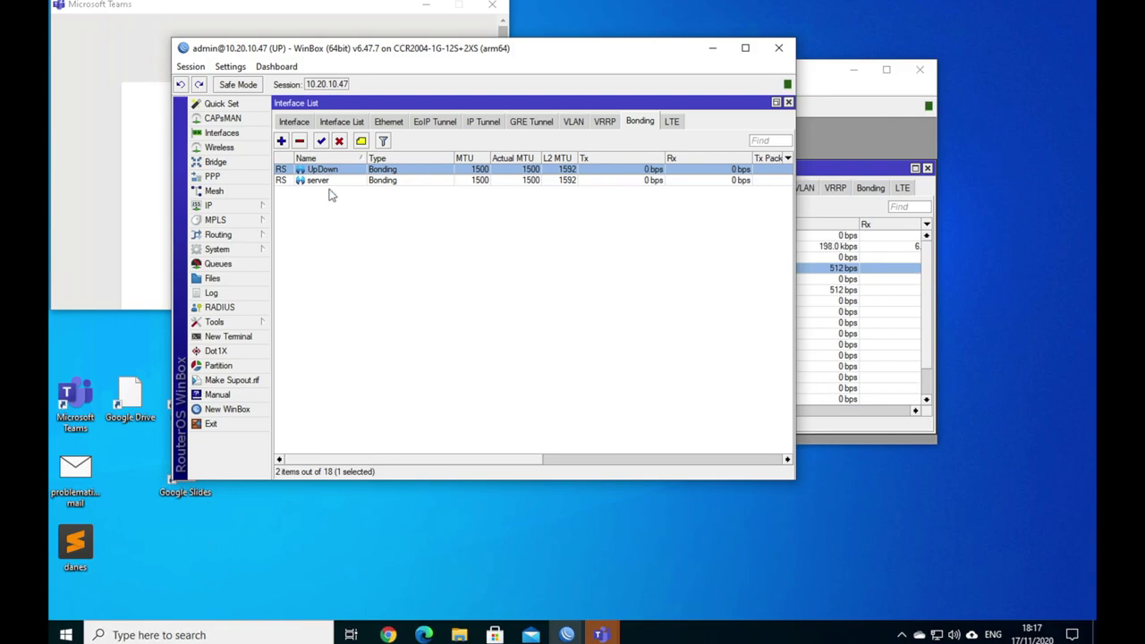
pyautogui.click(332, 182)
pyautogui.doubleClick(330, 181)
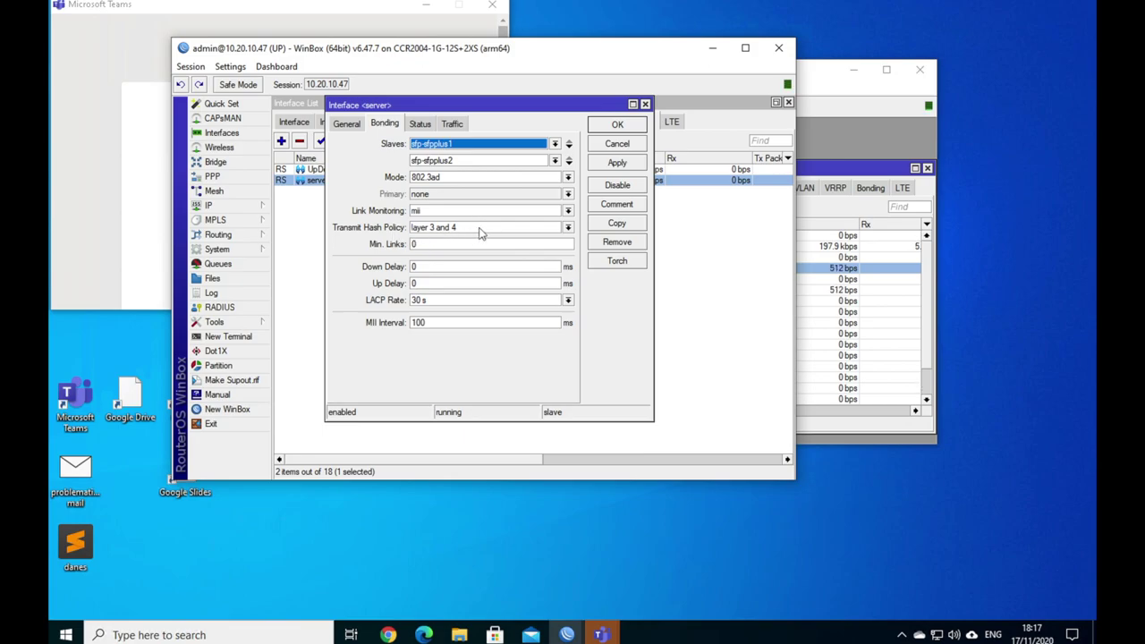
pyautogui.click(568, 228)
pyautogui.click(546, 231)
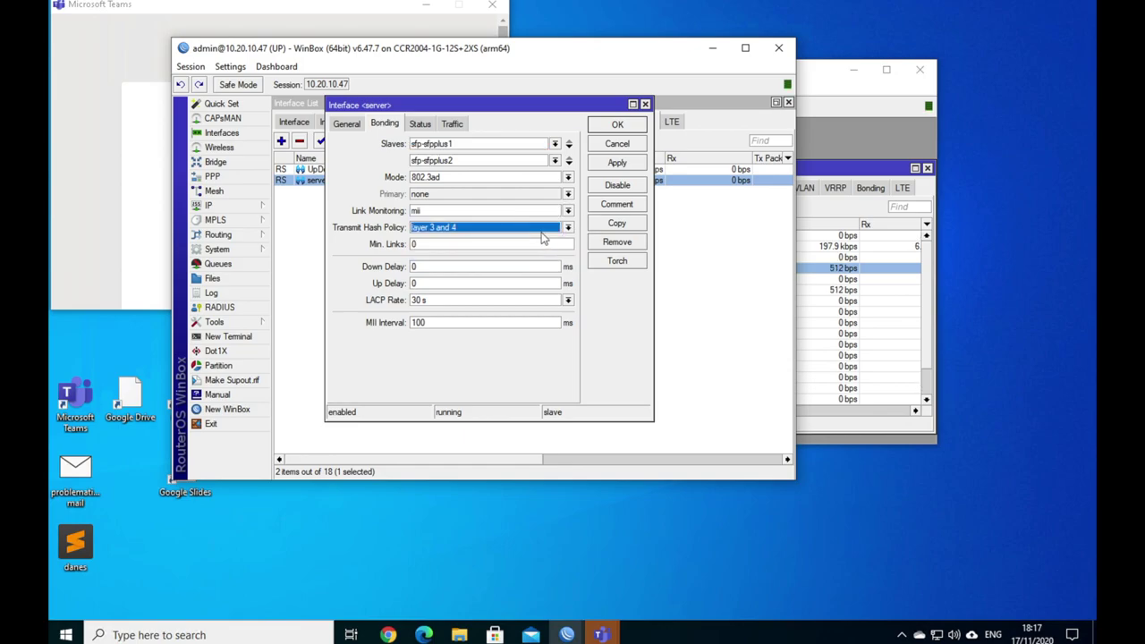
# Set the Transmit Hash Policy of the "server" bonding interface on the UP router to layer 2 and save it
pyautogui.click(566, 231)
pyautogui.click(519, 240)
pyautogui.click(622, 127)
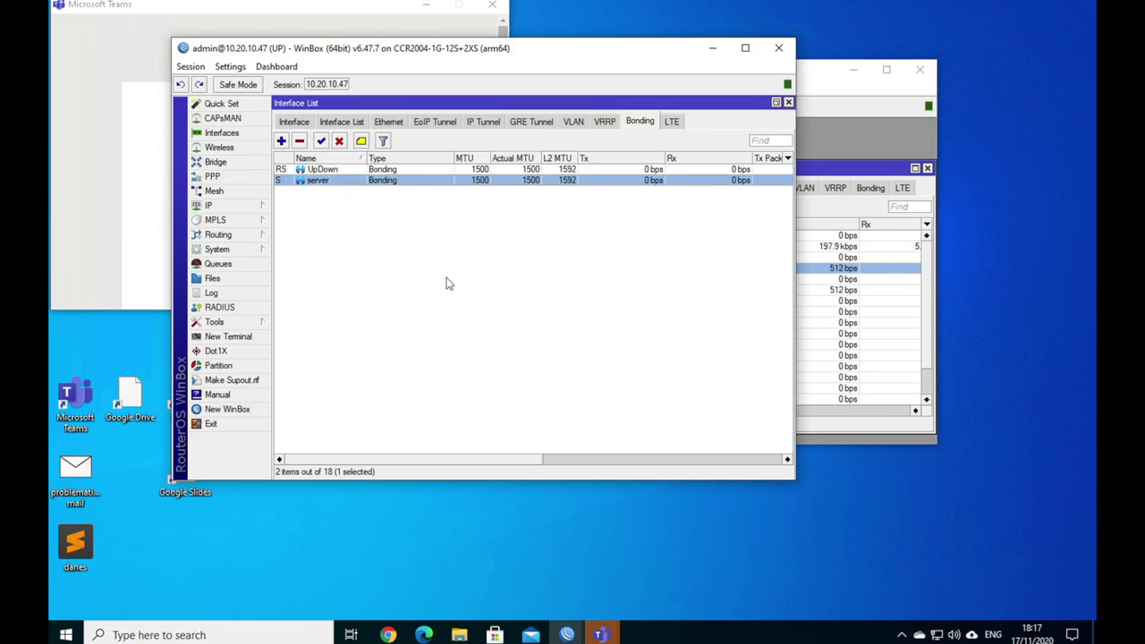
# Set the Transmit Hash Policy of the "UpDown" bonding interface on the UP router to layer 2 and save it
pyautogui.doubleClick(329, 170)
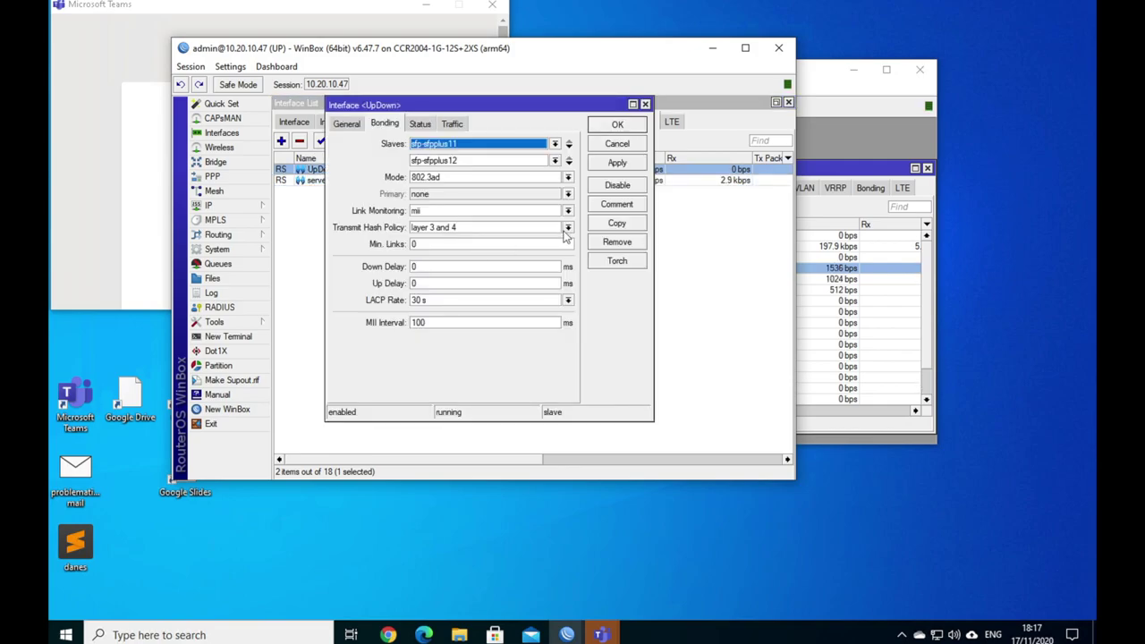
pyautogui.click(568, 227)
pyautogui.click(496, 239)
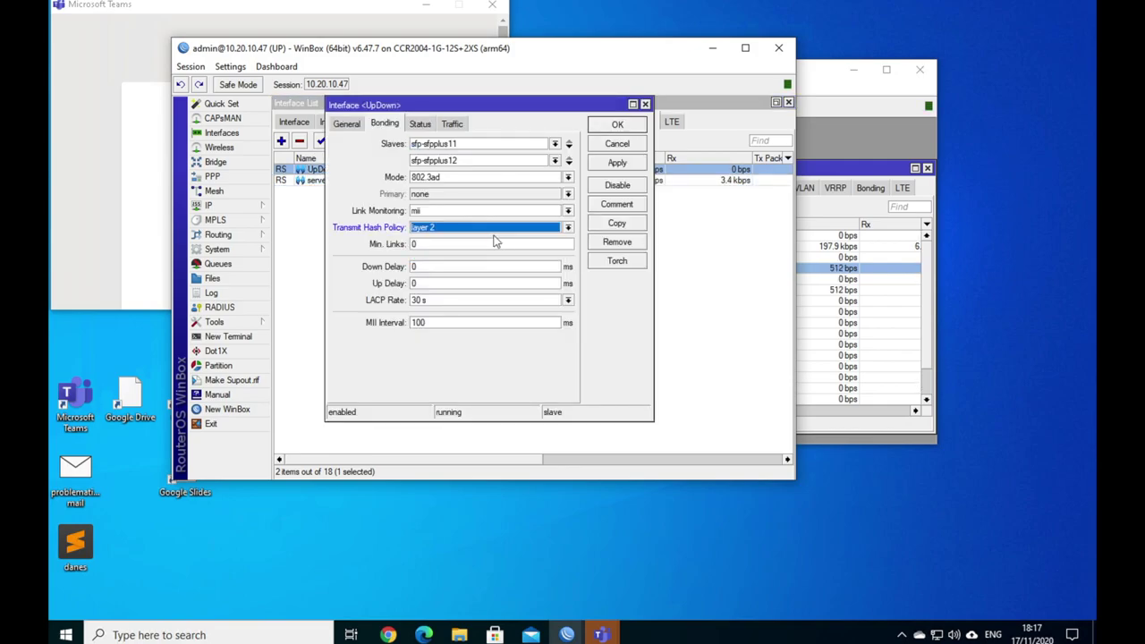
pyautogui.click(613, 122)
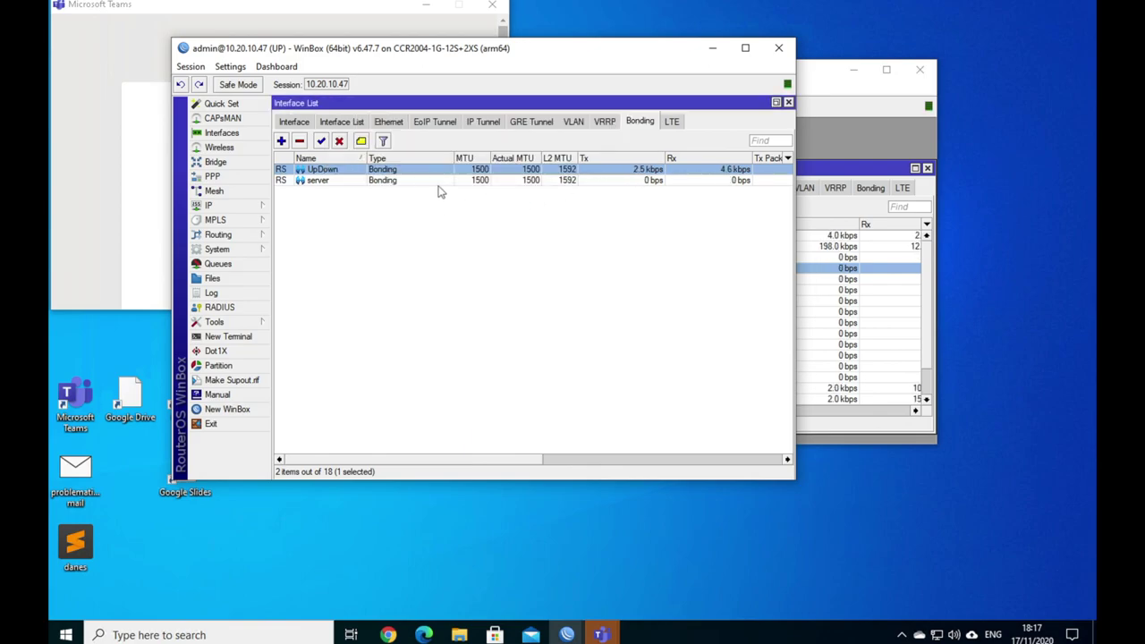
# Switch to the DOWN router's WinBox session and set the "UpDown" bonding interface's Transmit Hash Policy to layer 2
pyautogui.click(816, 94)
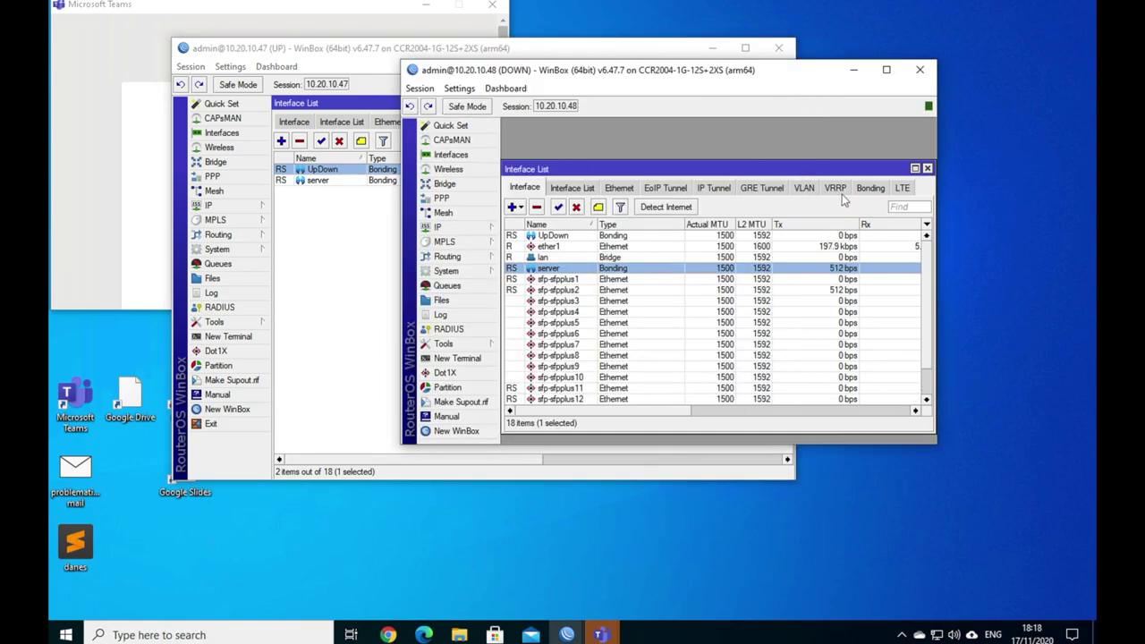
pyautogui.click(870, 188)
pyautogui.doubleClick(569, 236)
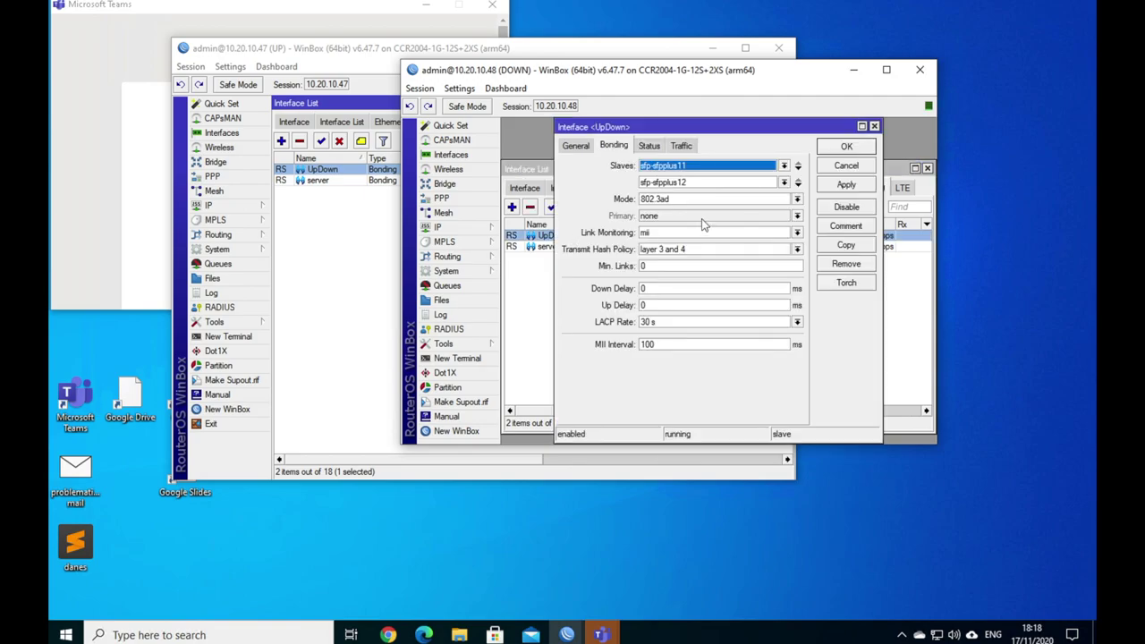
pyautogui.click(802, 251)
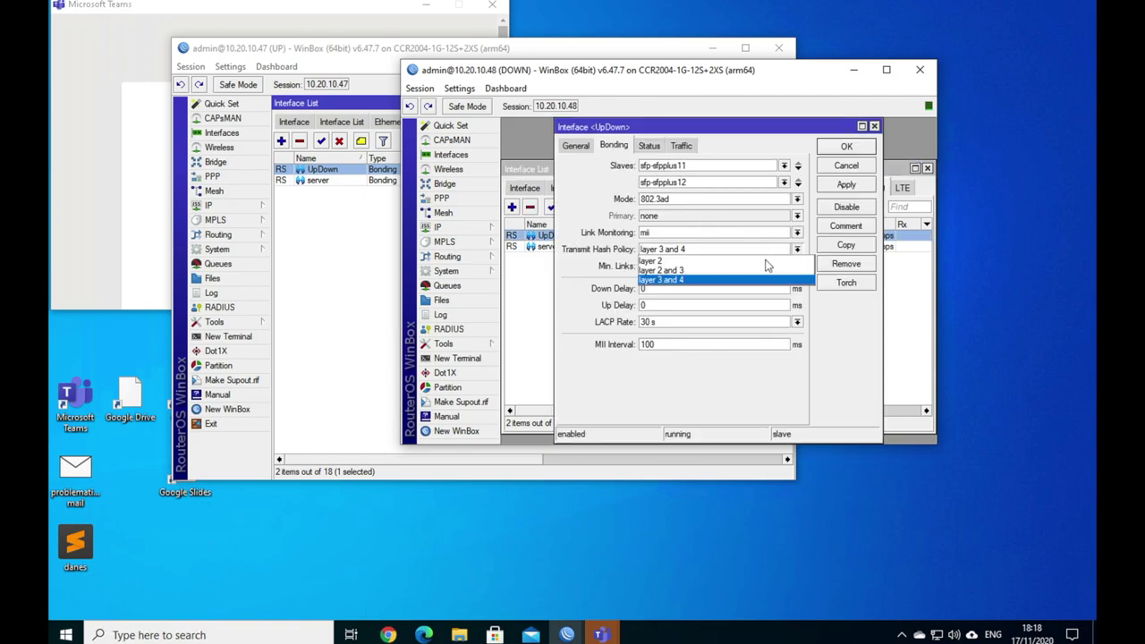
pyautogui.click(766, 265)
pyautogui.click(846, 146)
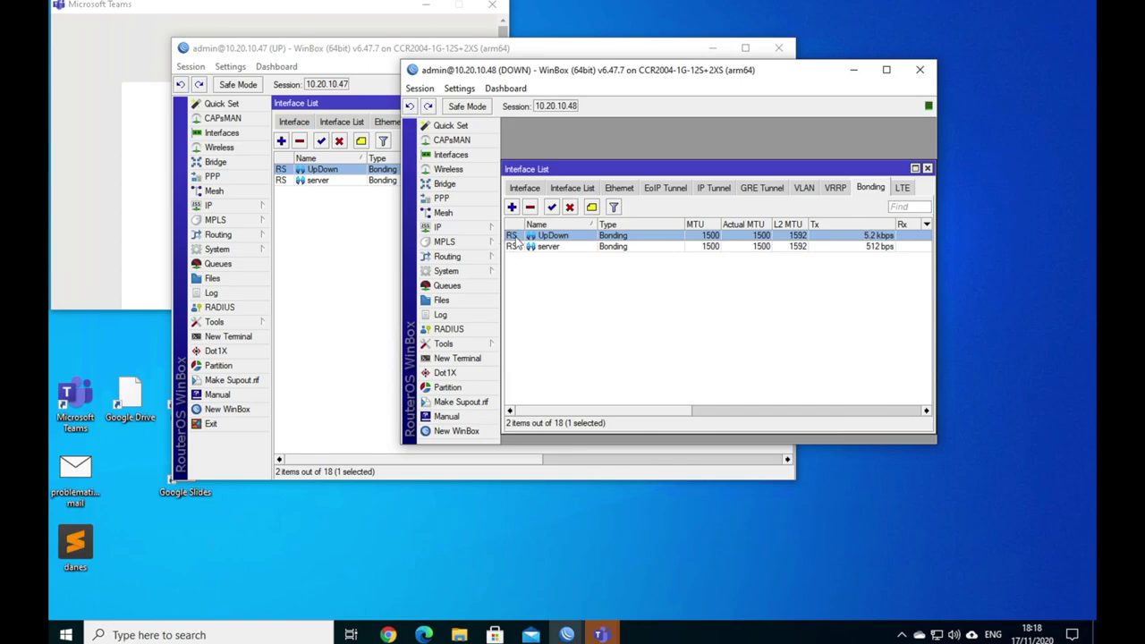
# Set the Transmit Hash Policy of the "server" bonding interface on the DOWN router to layer 2 and save it
pyautogui.doubleClick(578, 247)
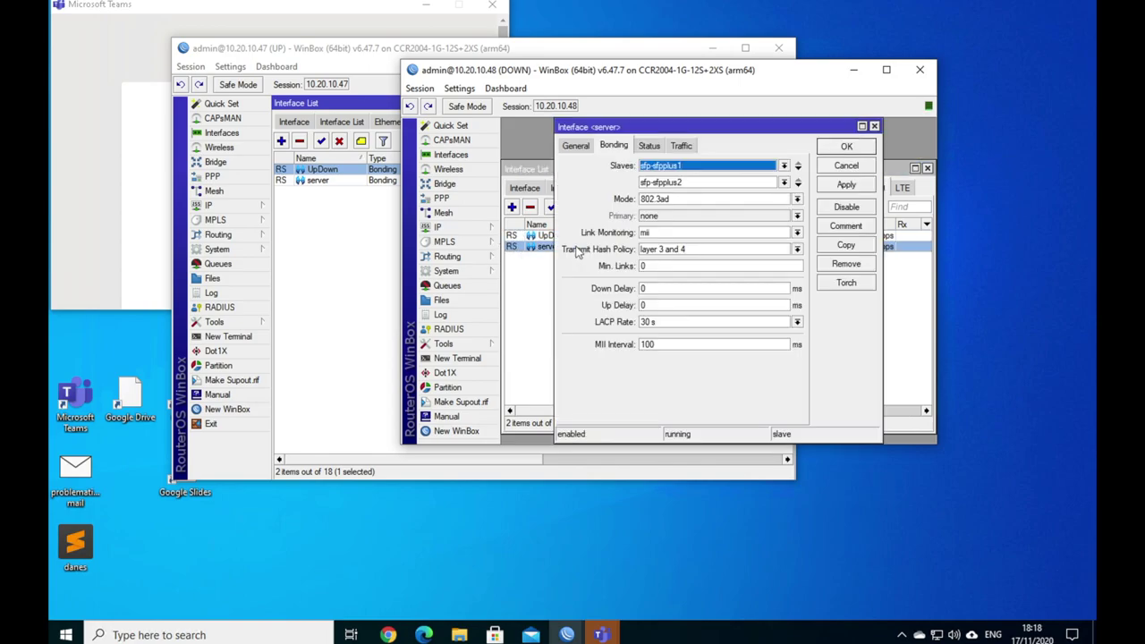
pyautogui.click(797, 249)
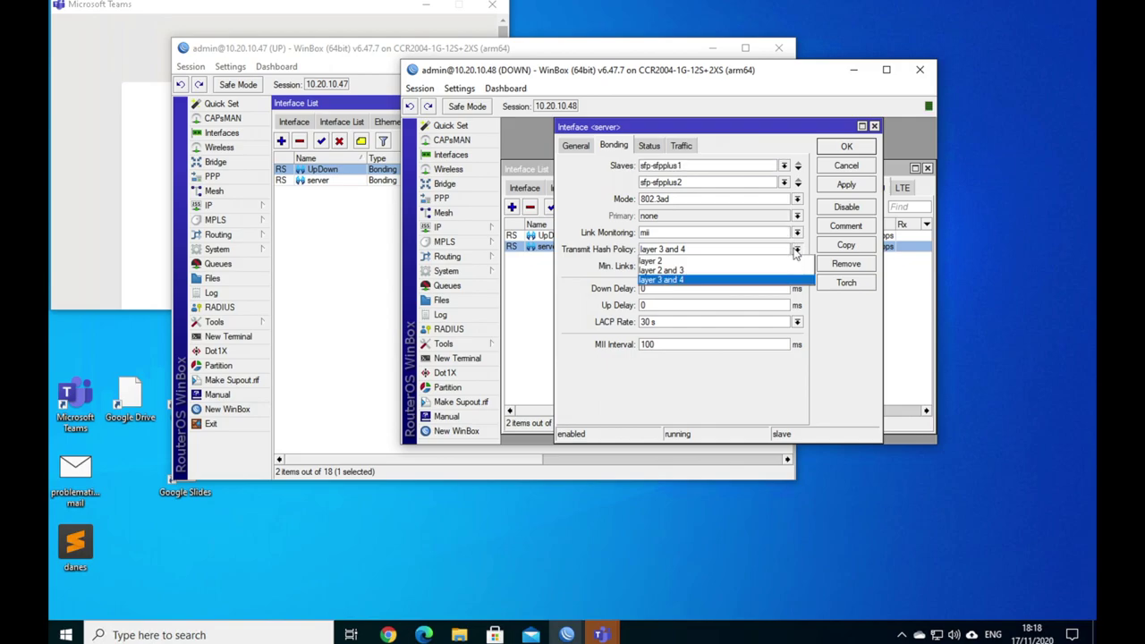
pyautogui.click(748, 265)
pyautogui.click(846, 146)
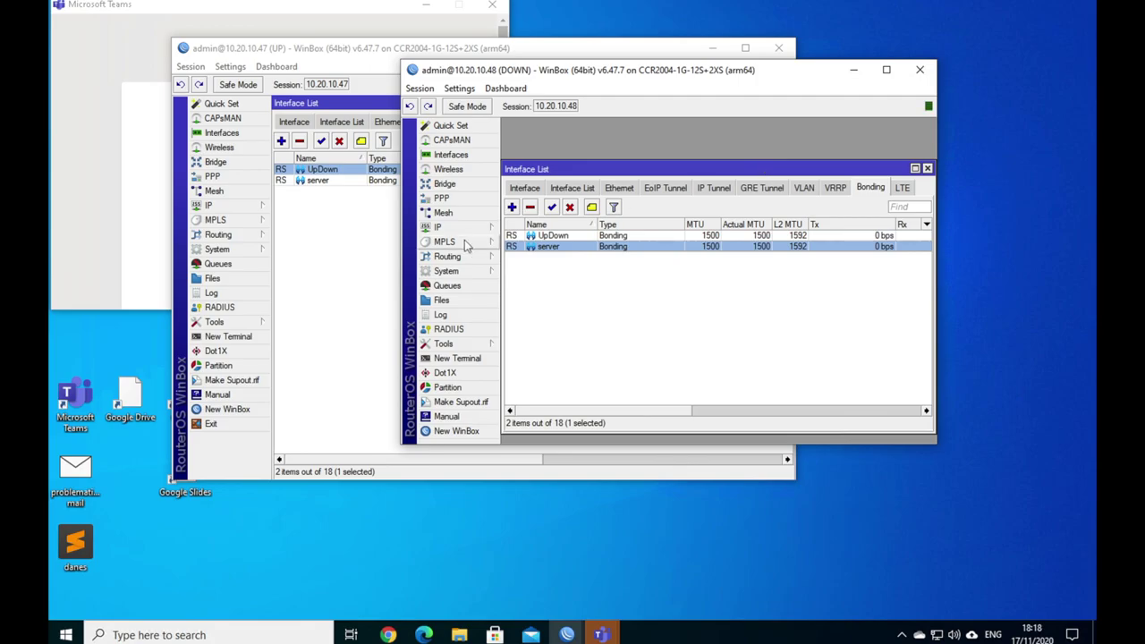
# Switch to the terminal sessions and rerun "iperf3 -c 10.1.0.202 -P 2" on pve01
pyautogui.hotkey('ctrl', 'Left')
pyautogui.hotkey('ctrl', 'Right')
pyautogui.hotkey('ctrl', 'Right')
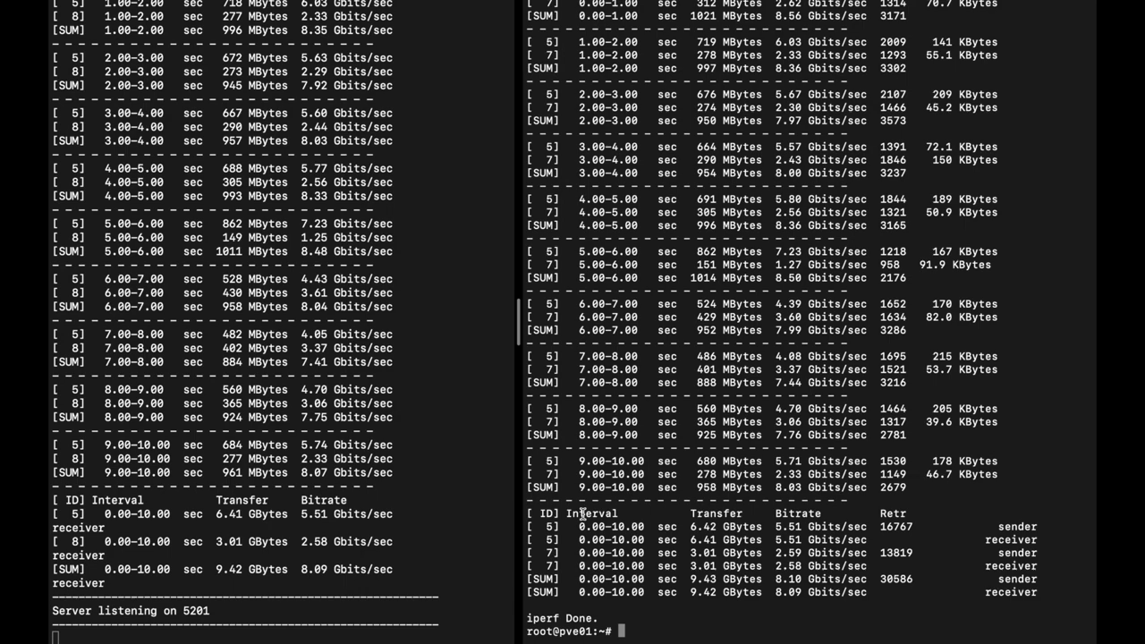
pyautogui.press('Up')
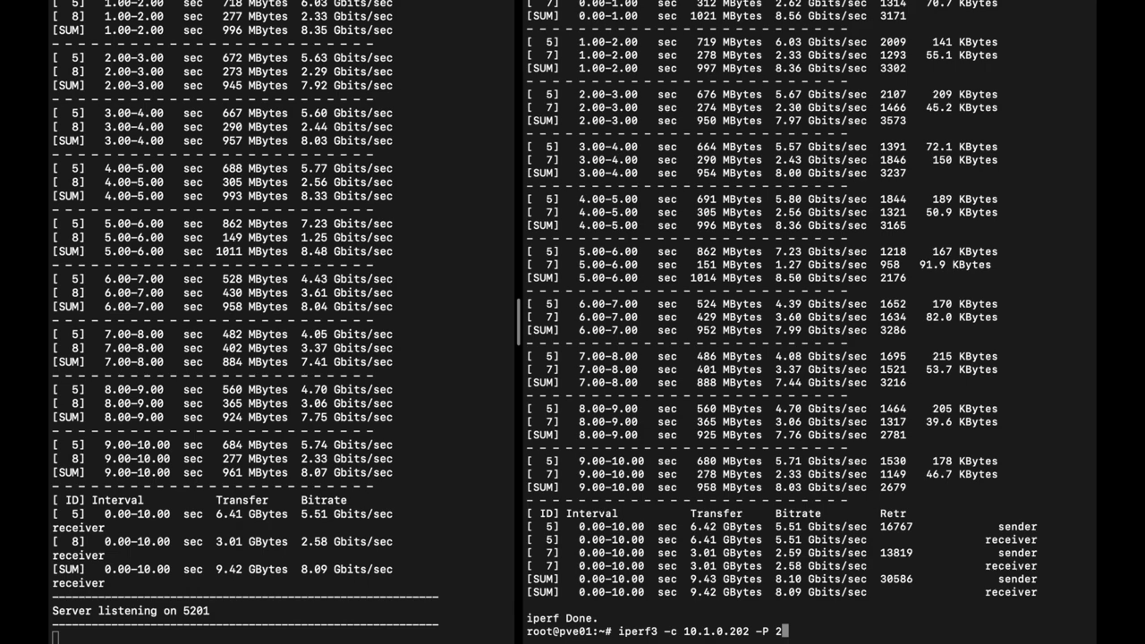
pyautogui.press('Return')
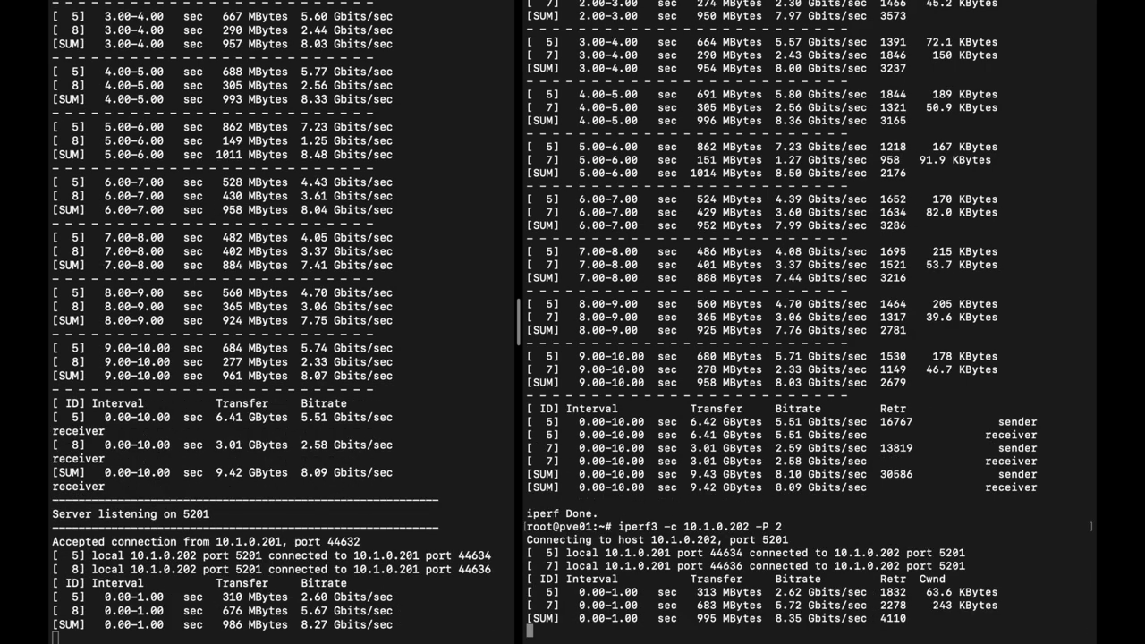